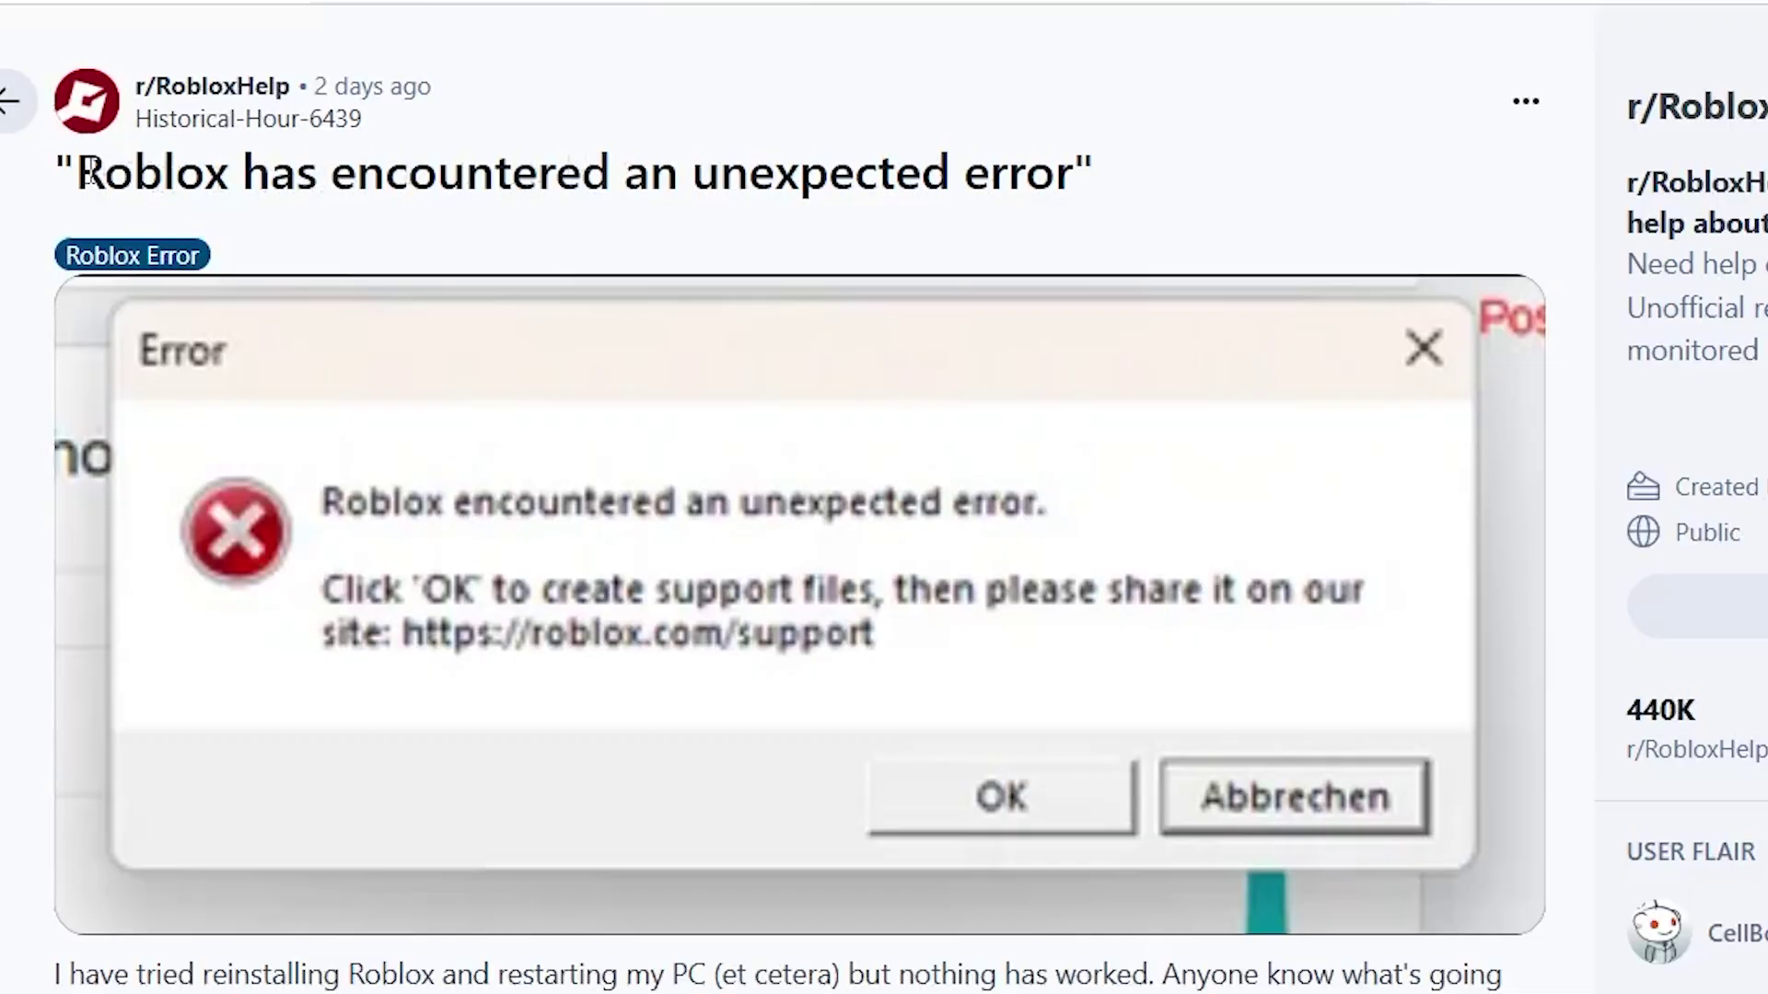
Highlight the 'Roblox encountered an unexpected error' message in the Reddit post title
{"action": "left_click_drag", "start_coordinate": [79, 173], "coordinate": [1093, 173]}
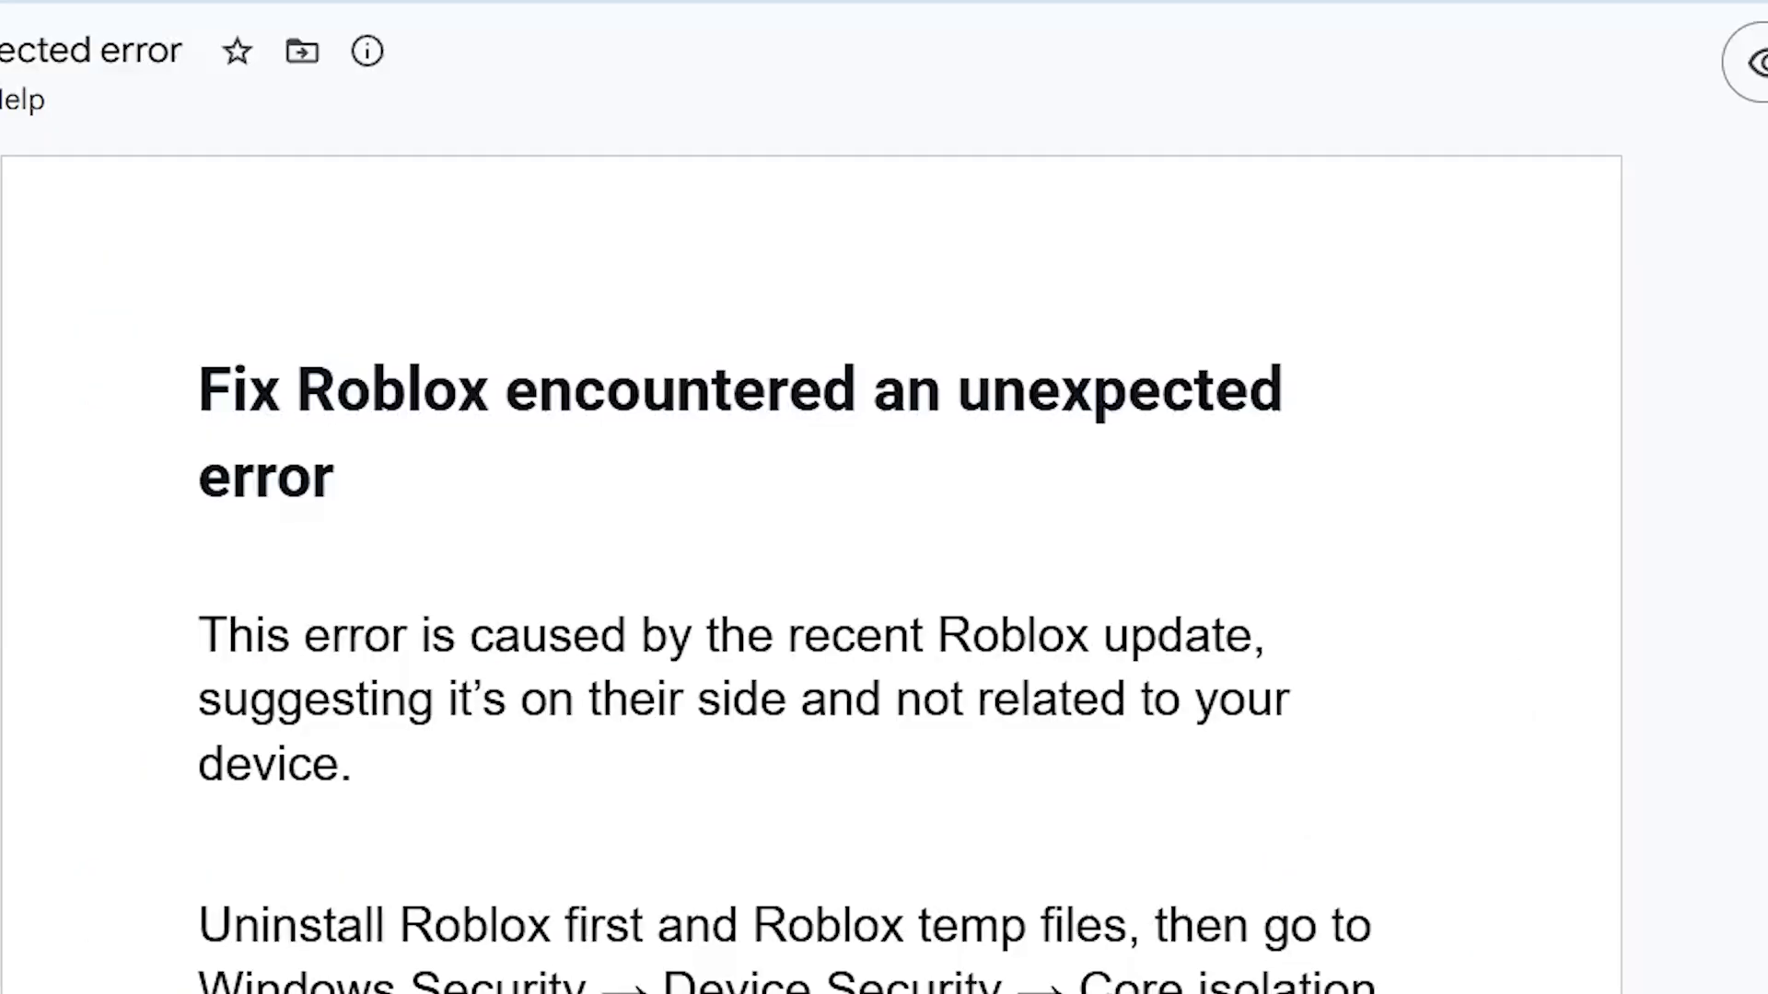
Scroll the guide and highlight the 'Uninstall Roblox first' step
{"action": "scroll", "coordinate": [931, 686], "scroll_direction": "down", "scroll_amount": 4}
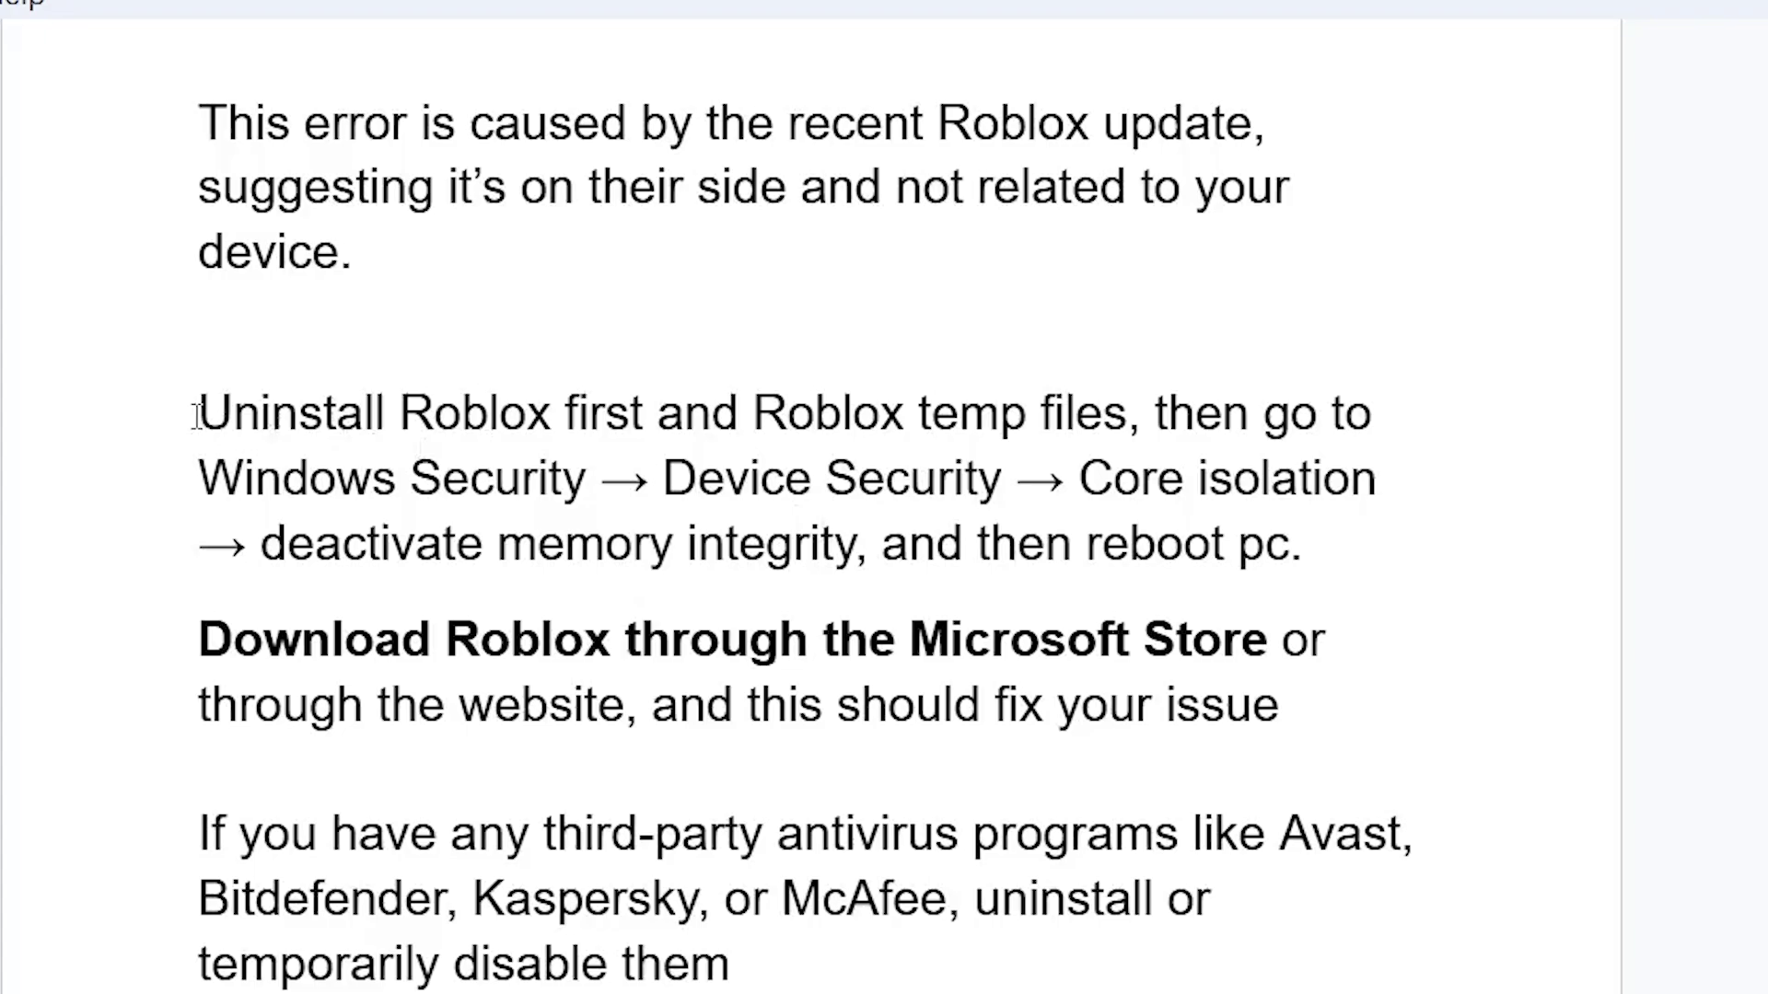
{"action": "left_click_drag", "start_coordinate": [196, 415], "coordinate": [617, 405]}
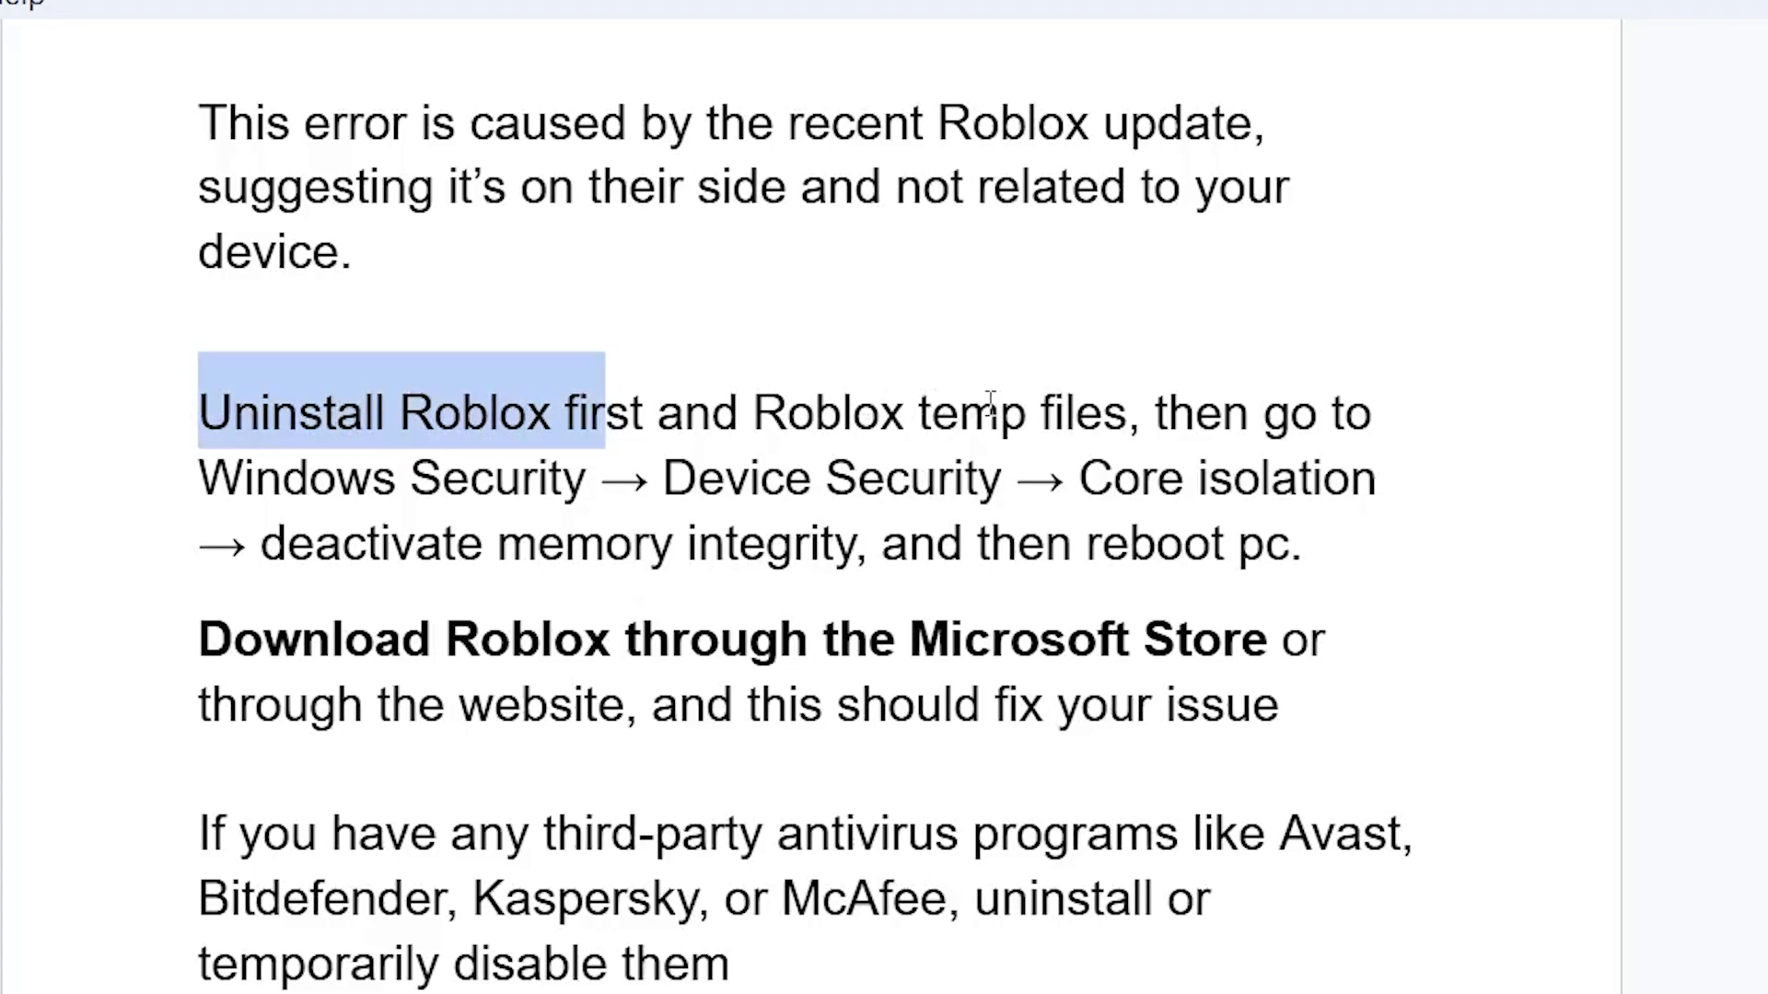
Search Windows for 'program' and open the Add or remove programs page
{"action": "left_click", "coordinate": [632, 966]}
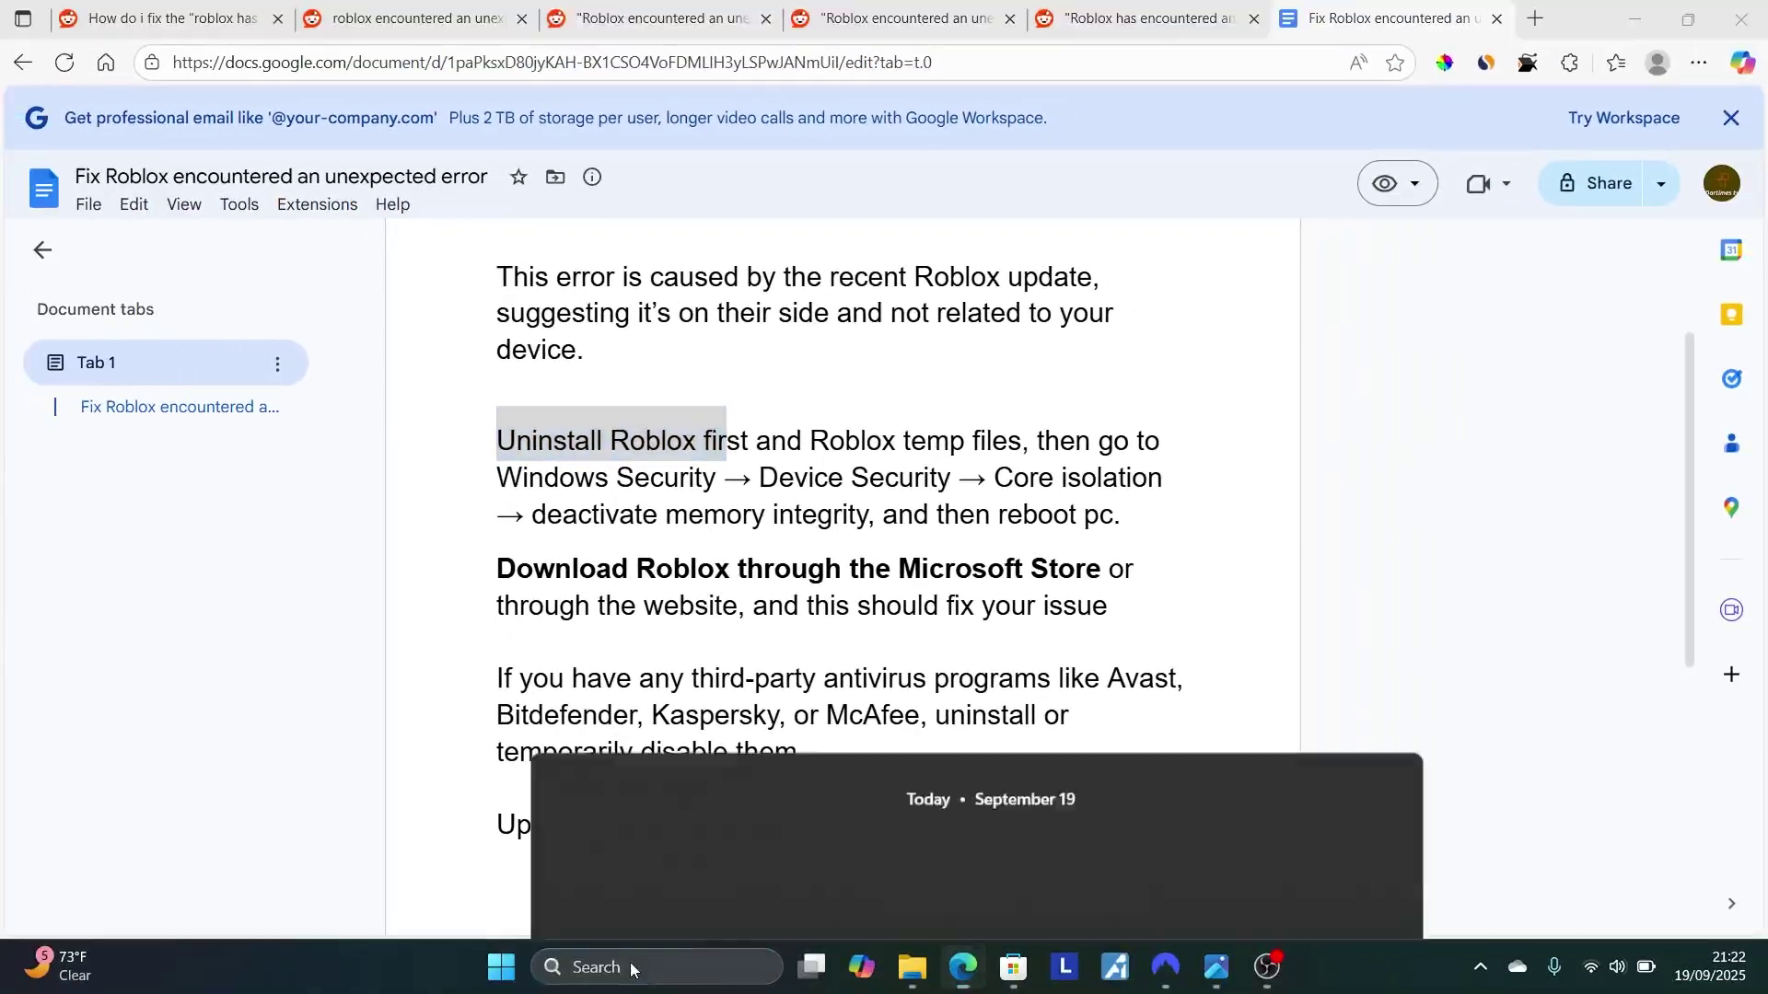
{"action": "type", "text": "pro"}
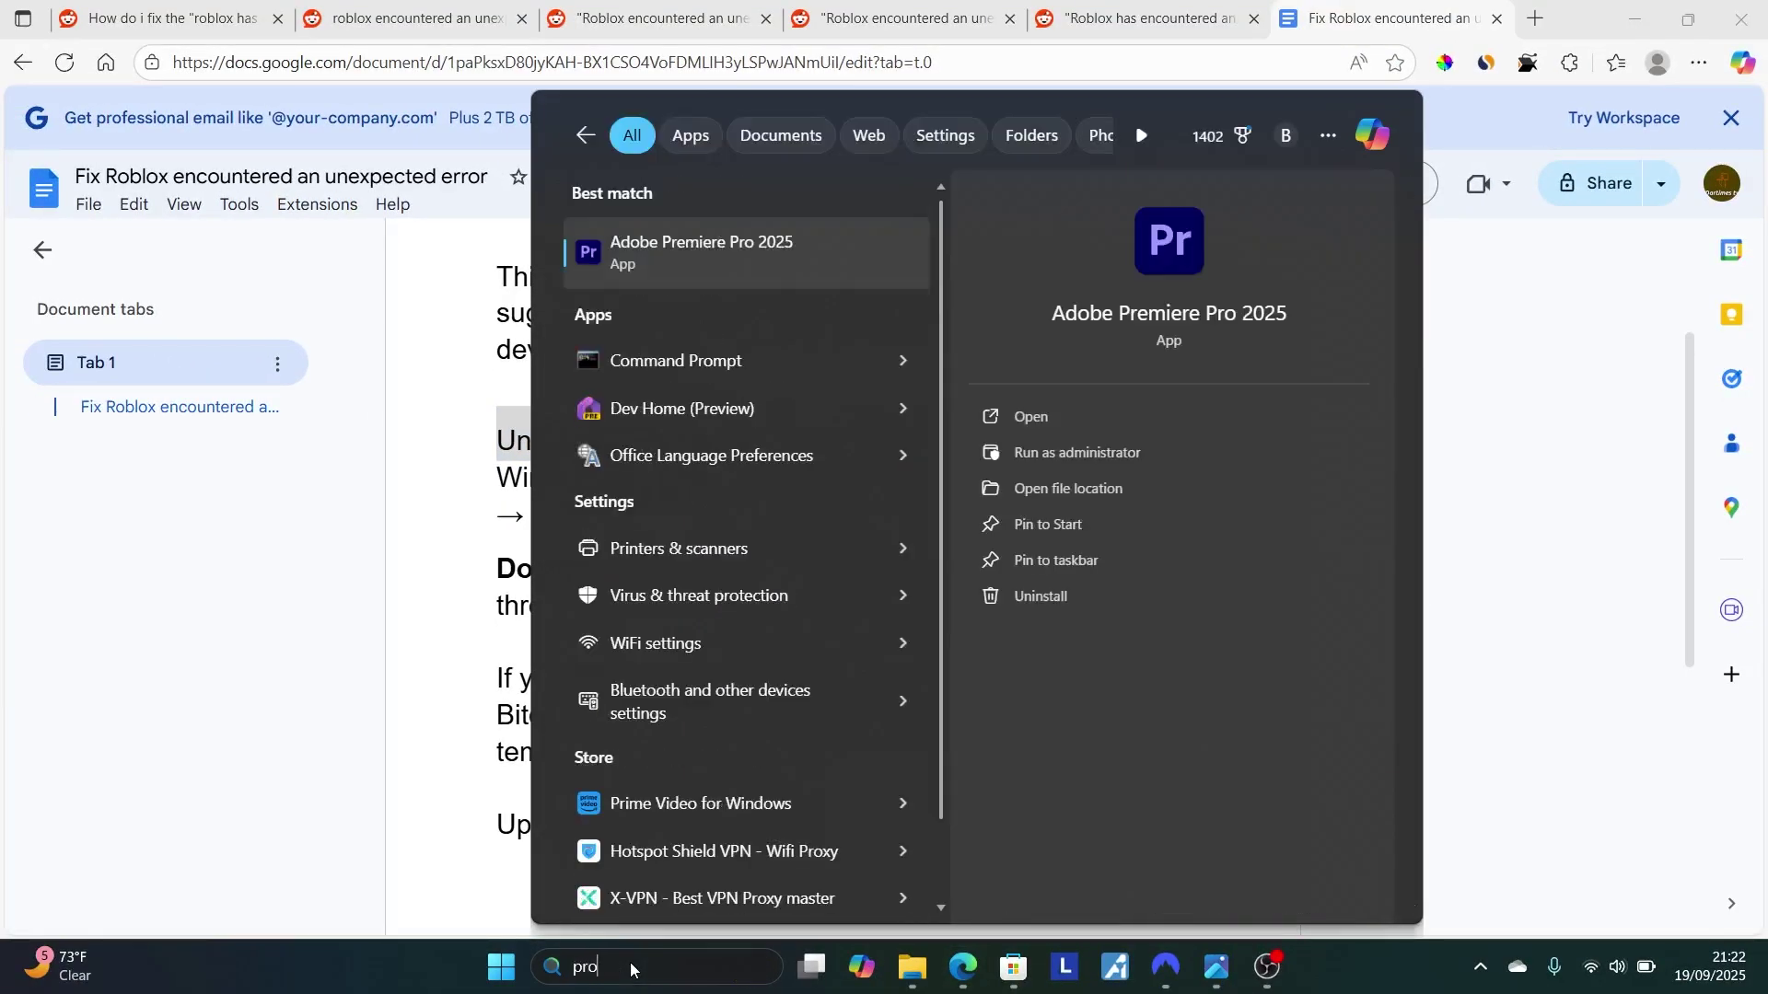
{"action": "type", "text": "grams"}
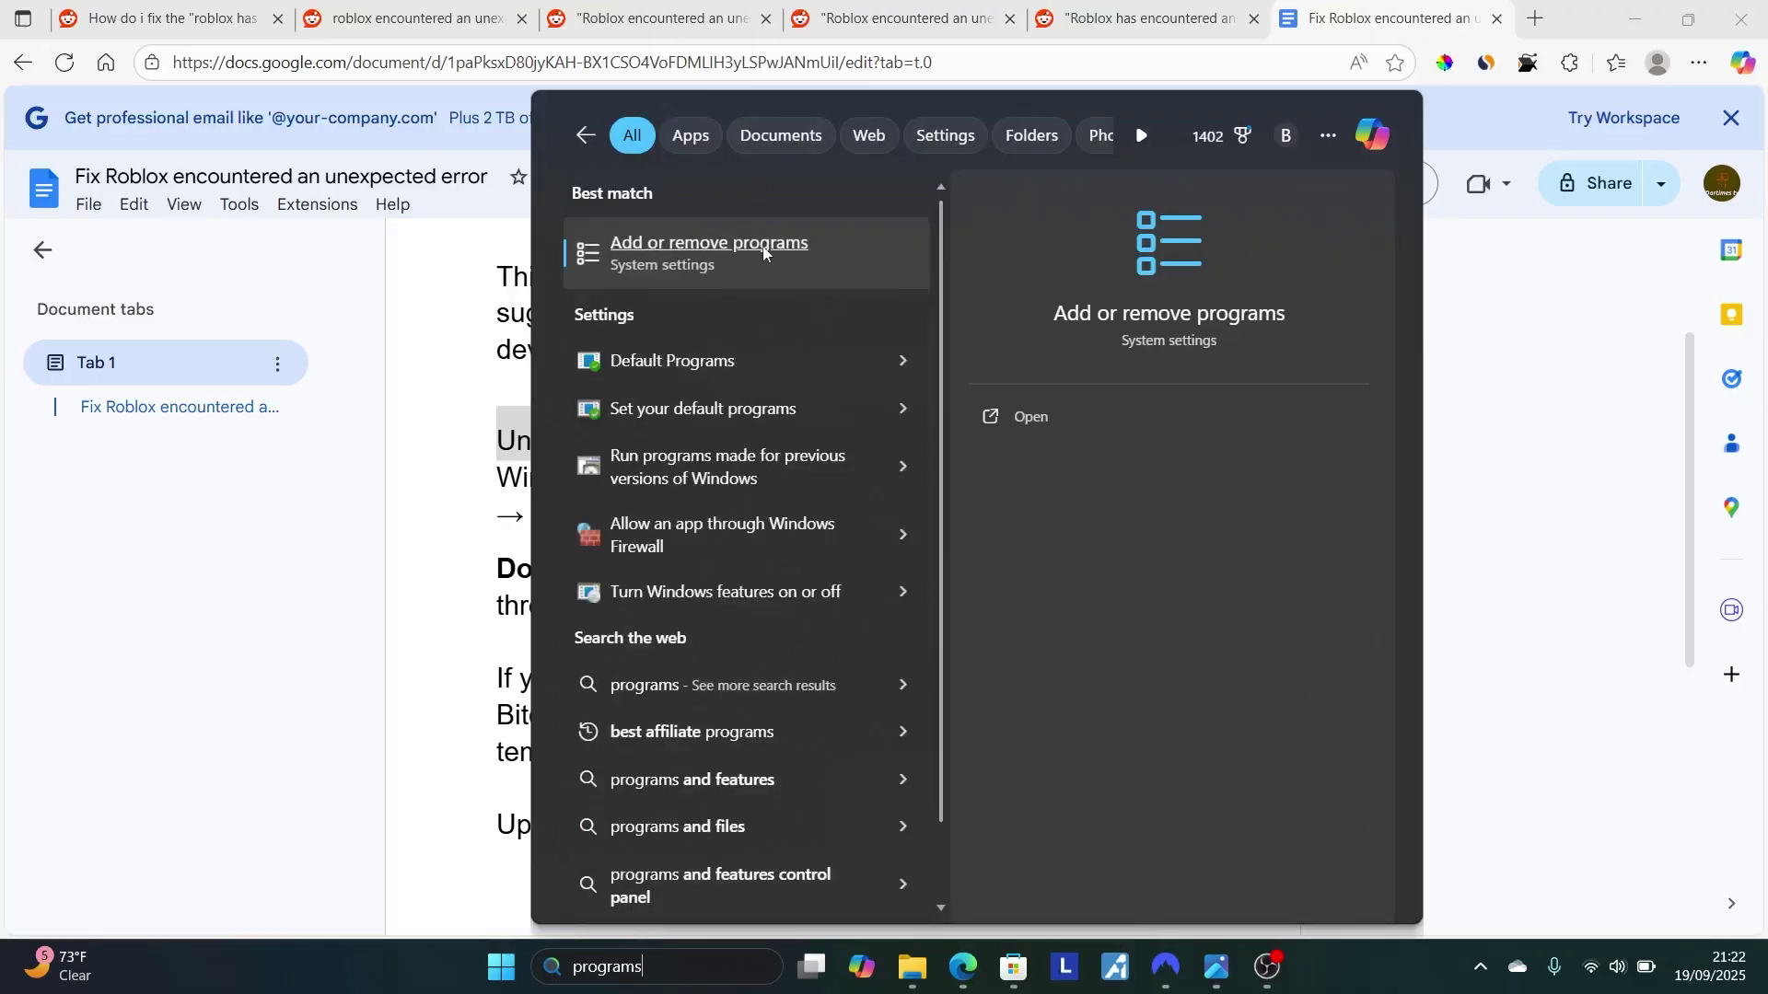
{"action": "left_click", "coordinate": [1039, 422]}
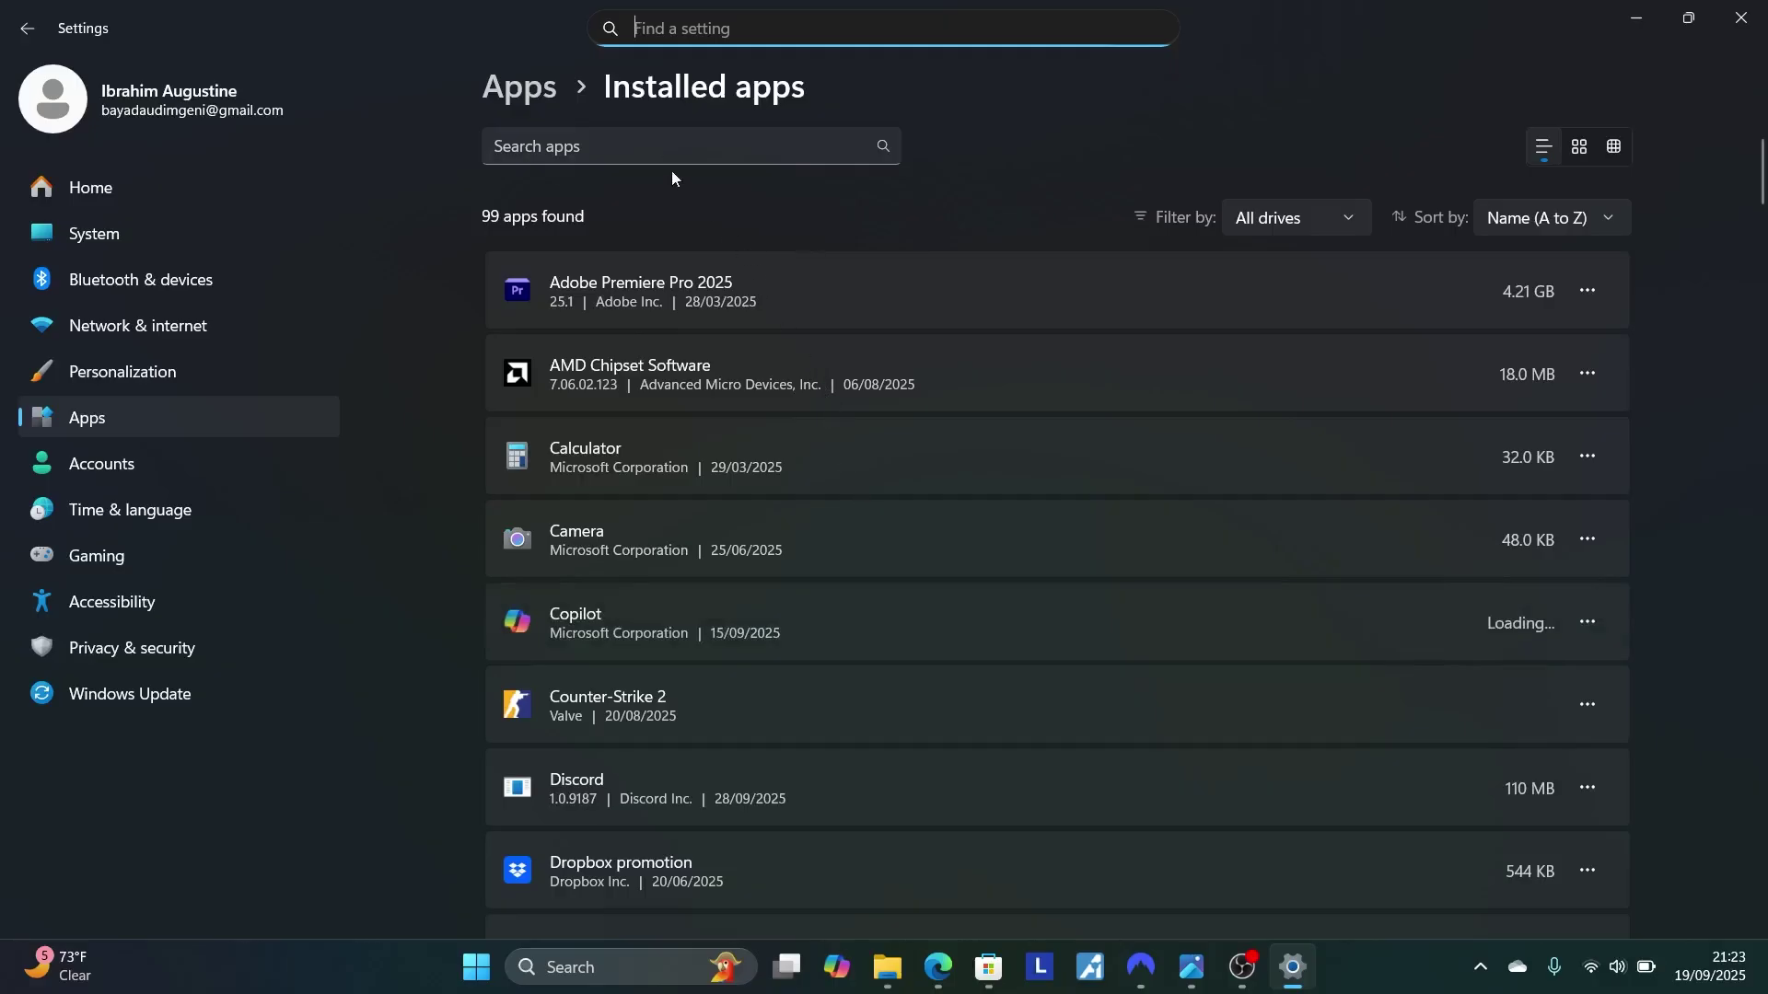
Filter installed apps by 'roblox', show Roblox Player's removal options, then close Settings
{"action": "left_click", "coordinate": [659, 144]}
{"action": "type", "text": "r"}
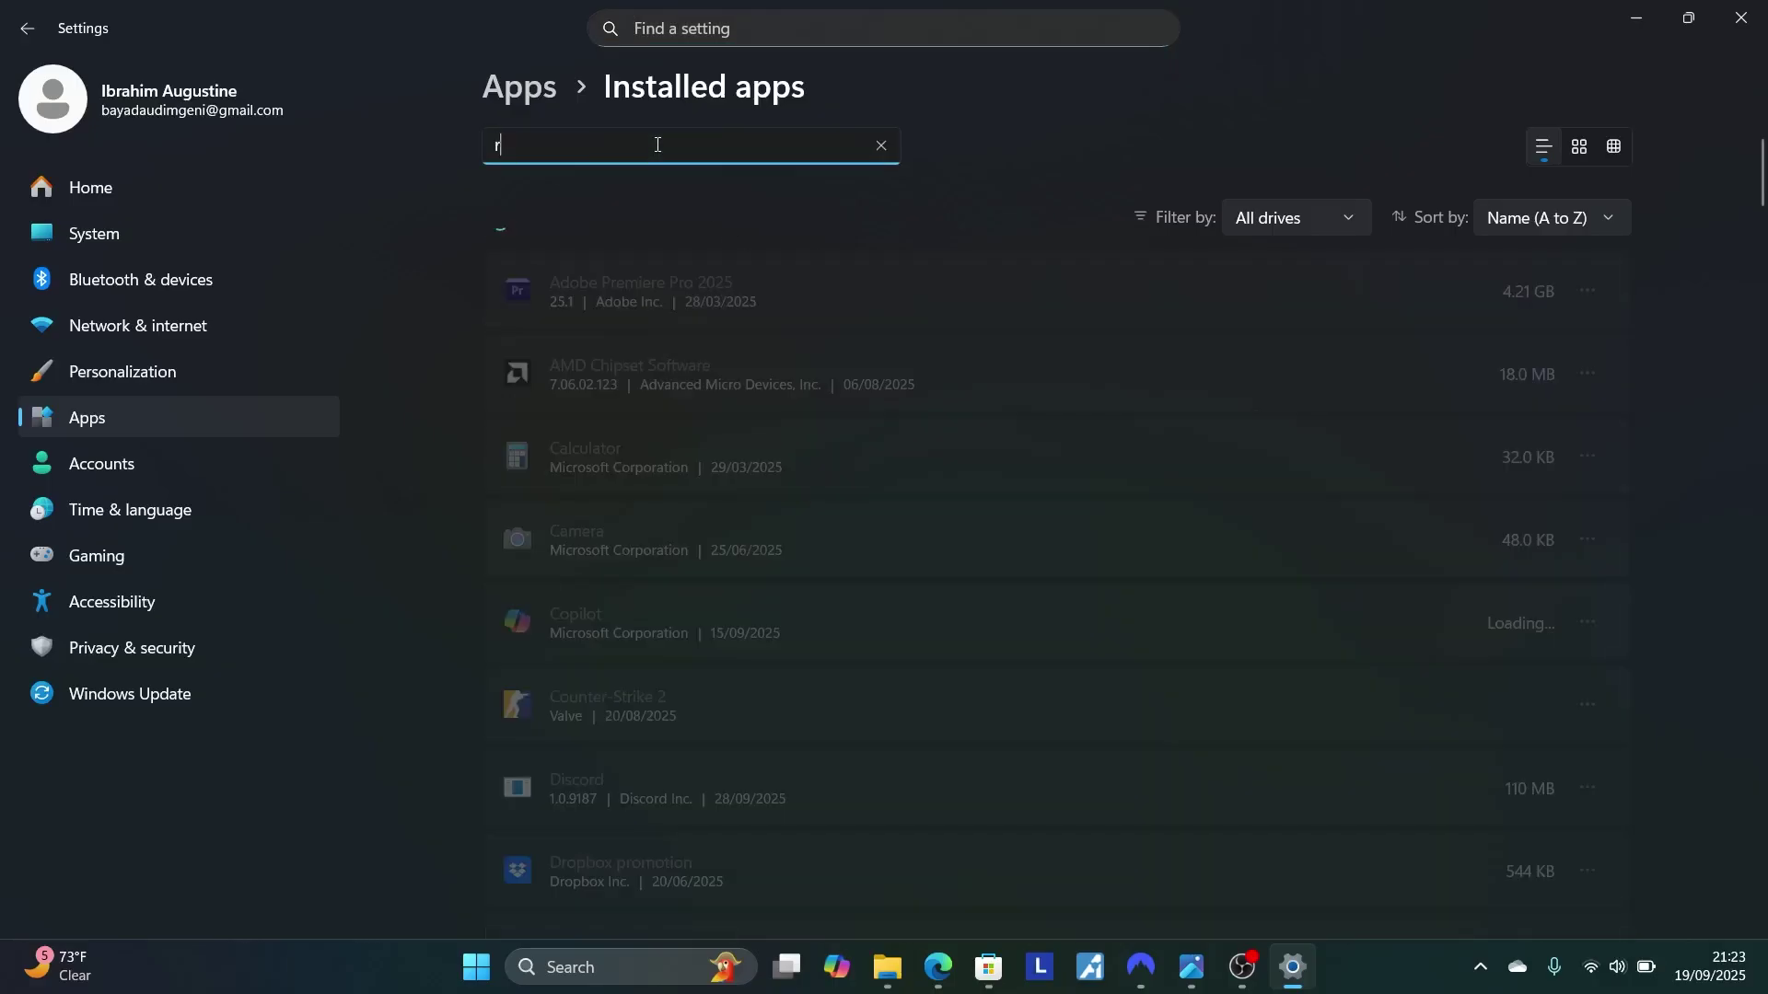
{"action": "type", "text": "oblox"}
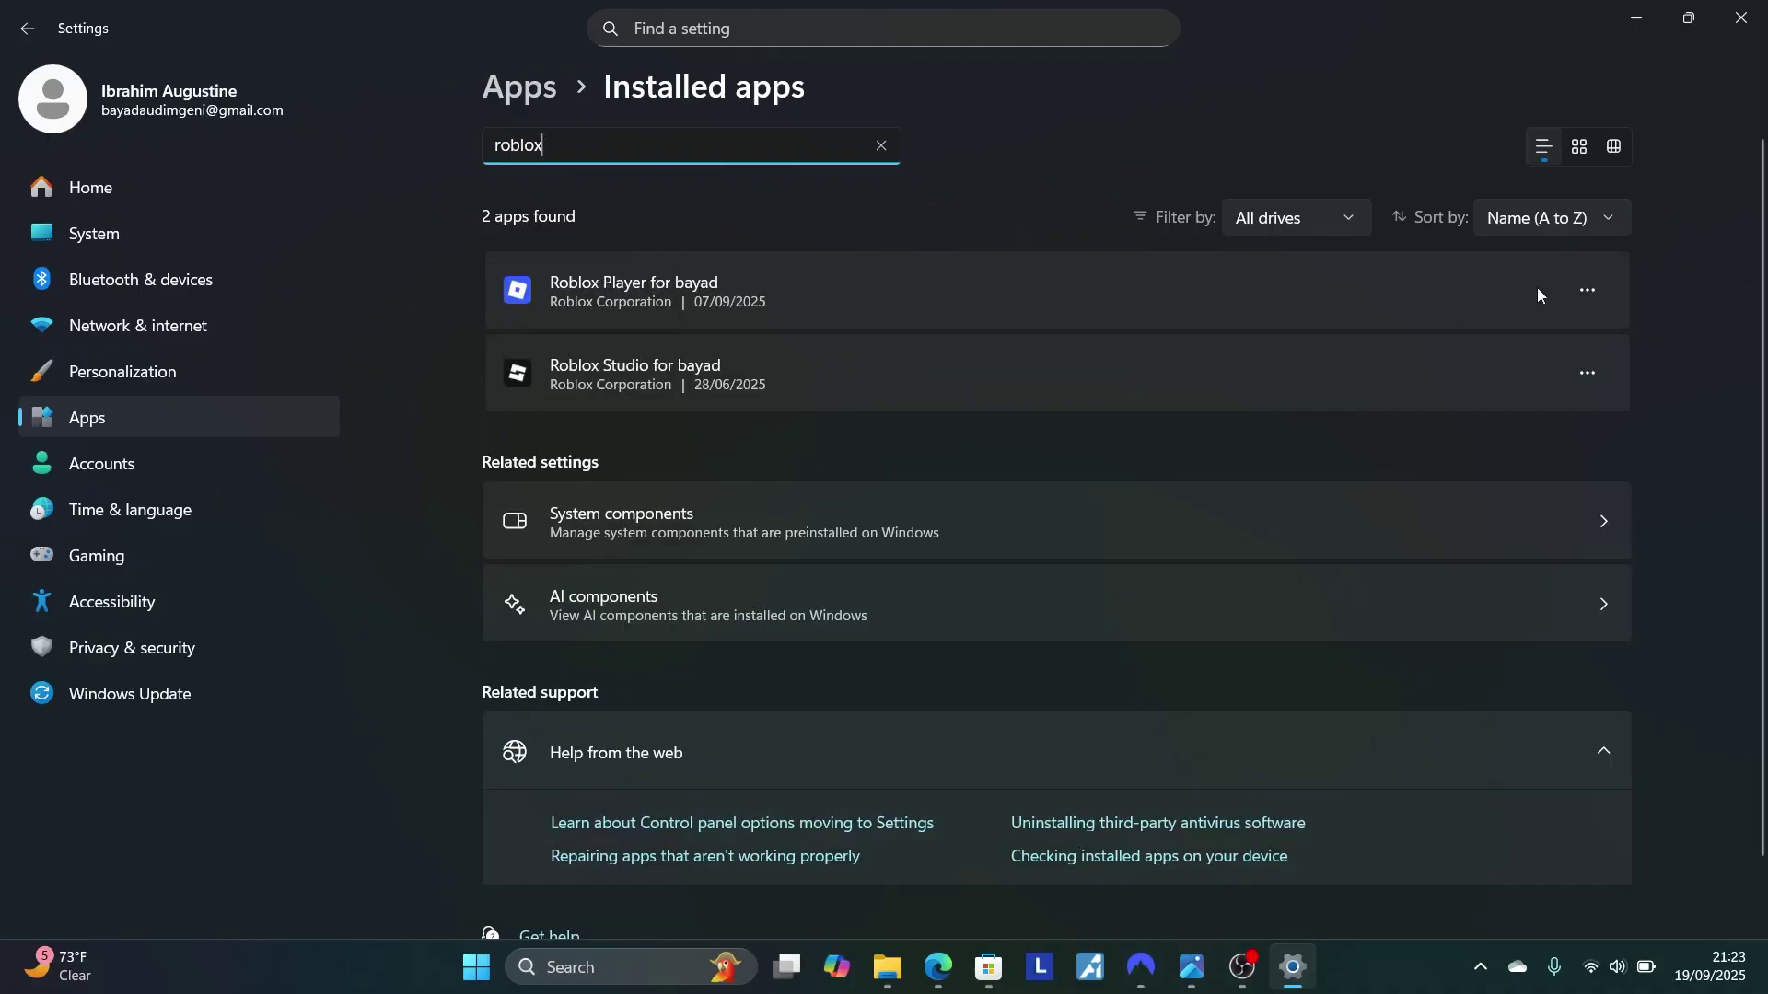
{"action": "left_click", "coordinate": [1580, 293]}
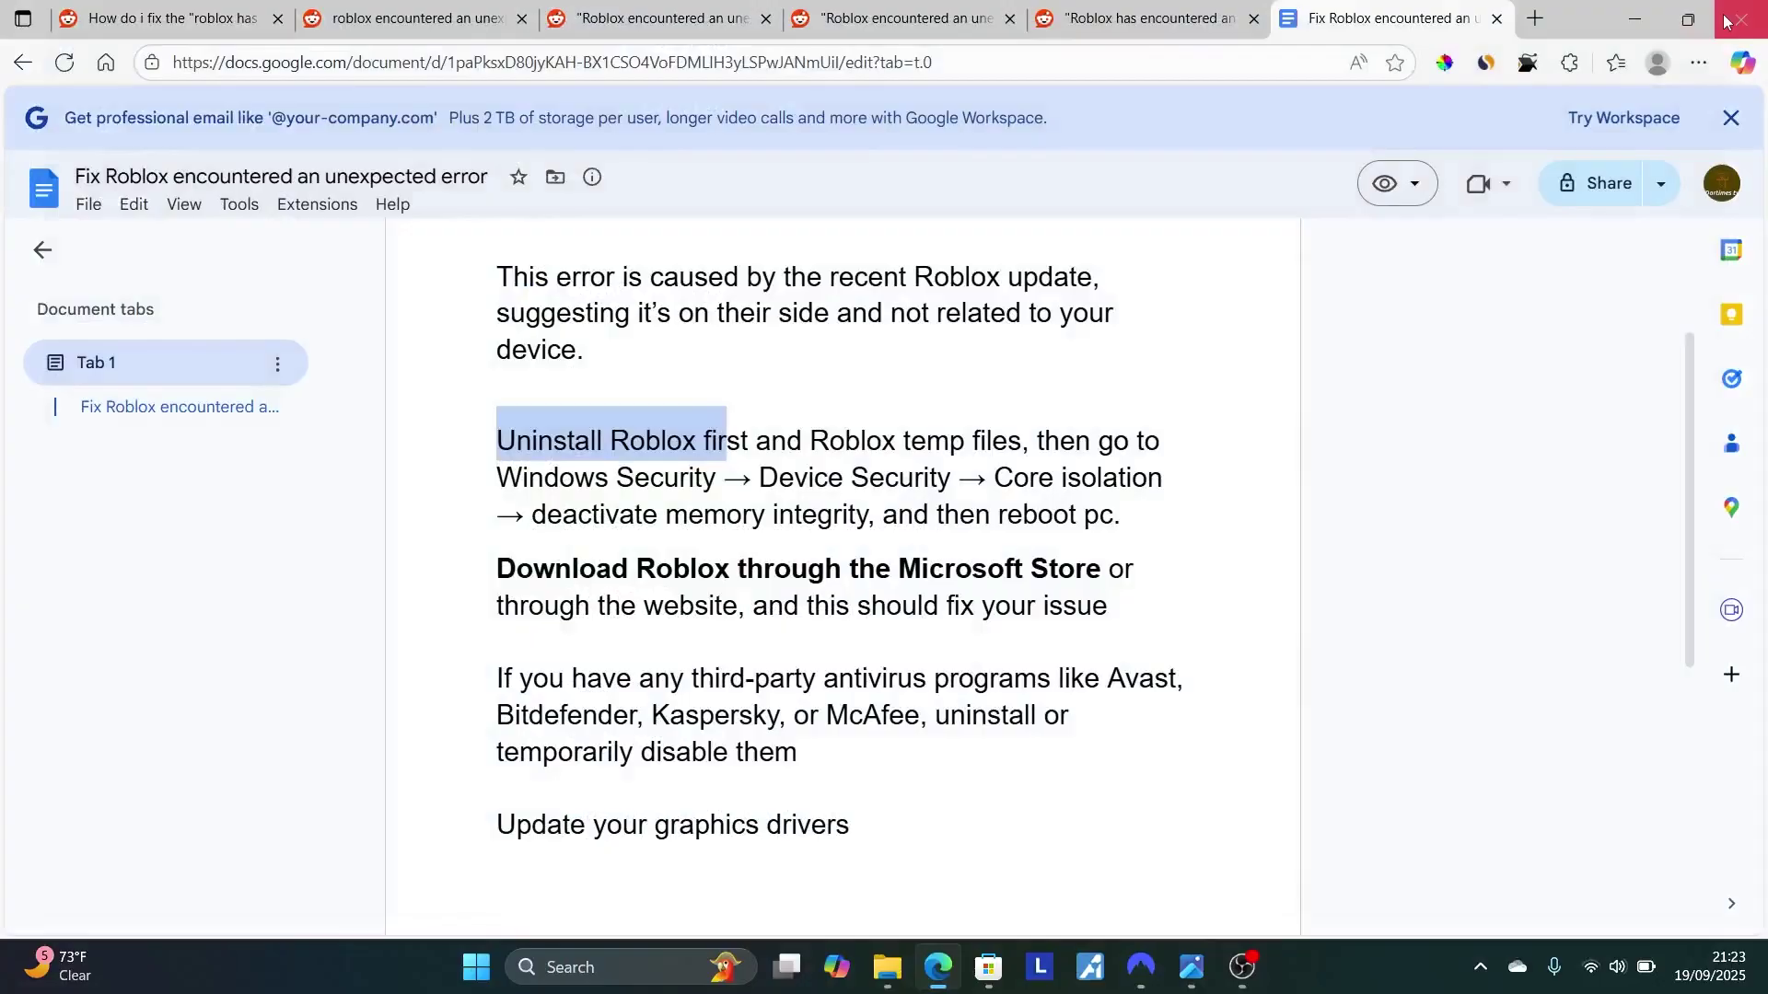
{"action": "left_click", "coordinate": [1741, 18]}
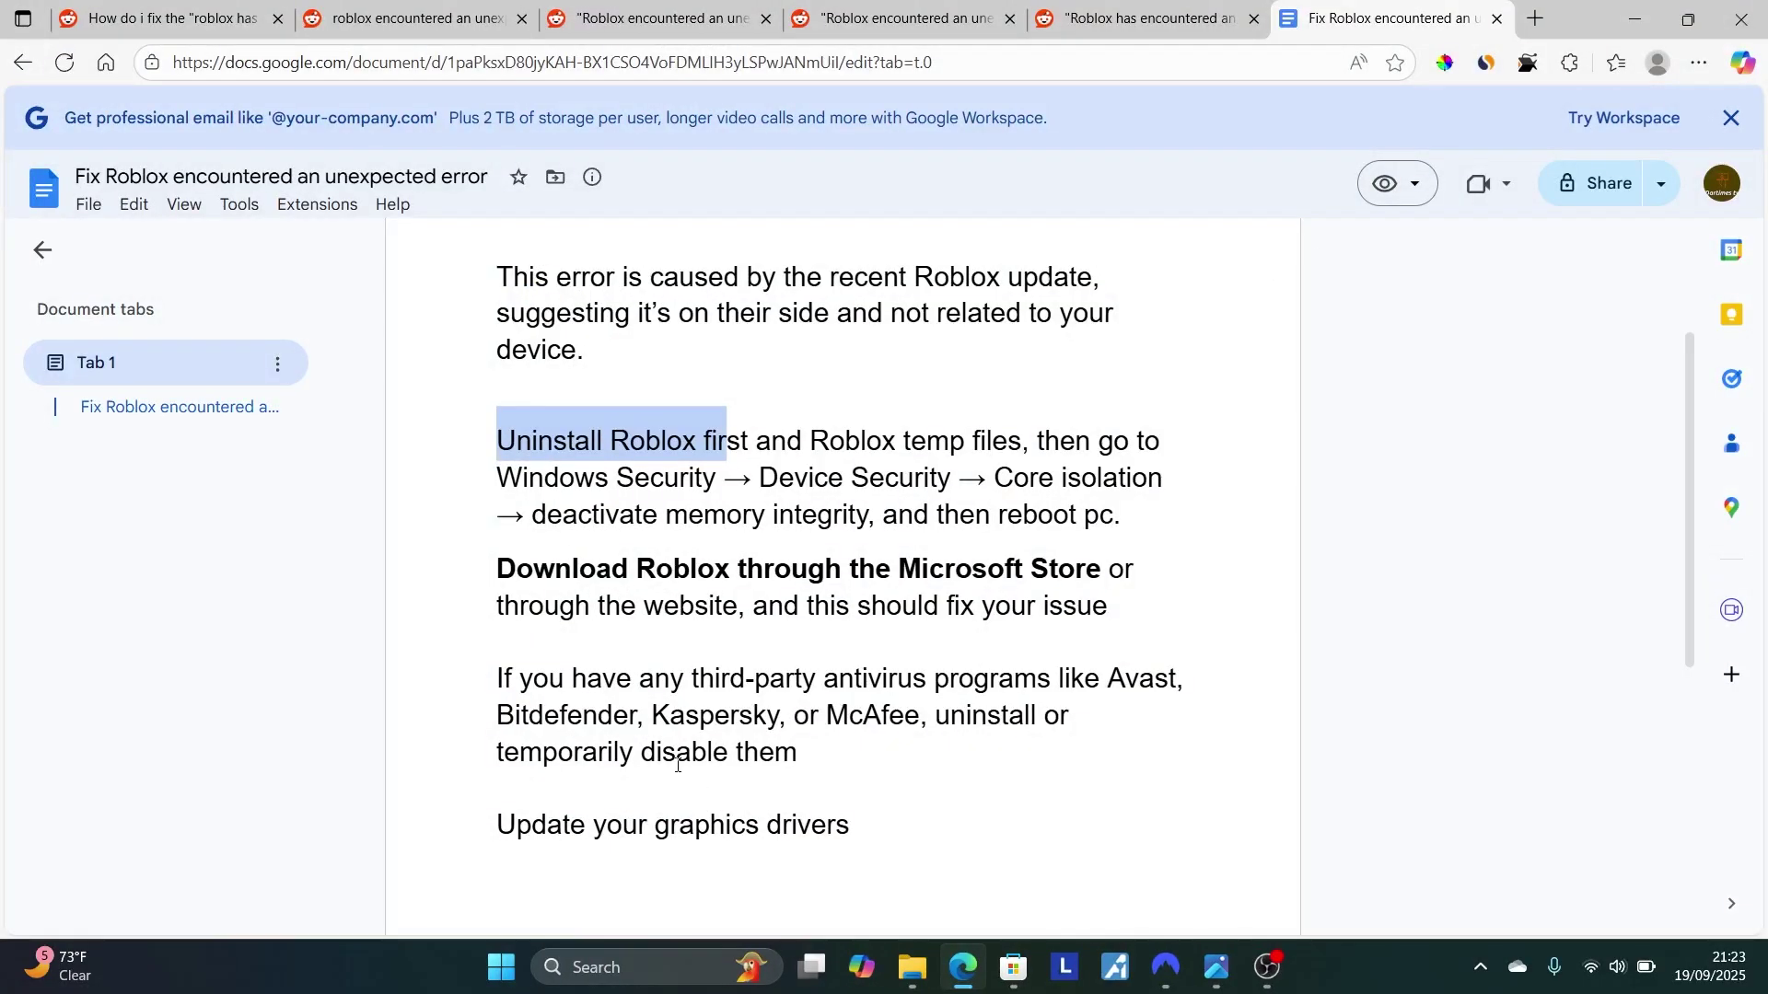
Run %temp% to open the Temp folder in File Explorer
{"action": "key", "text": "super+r"}
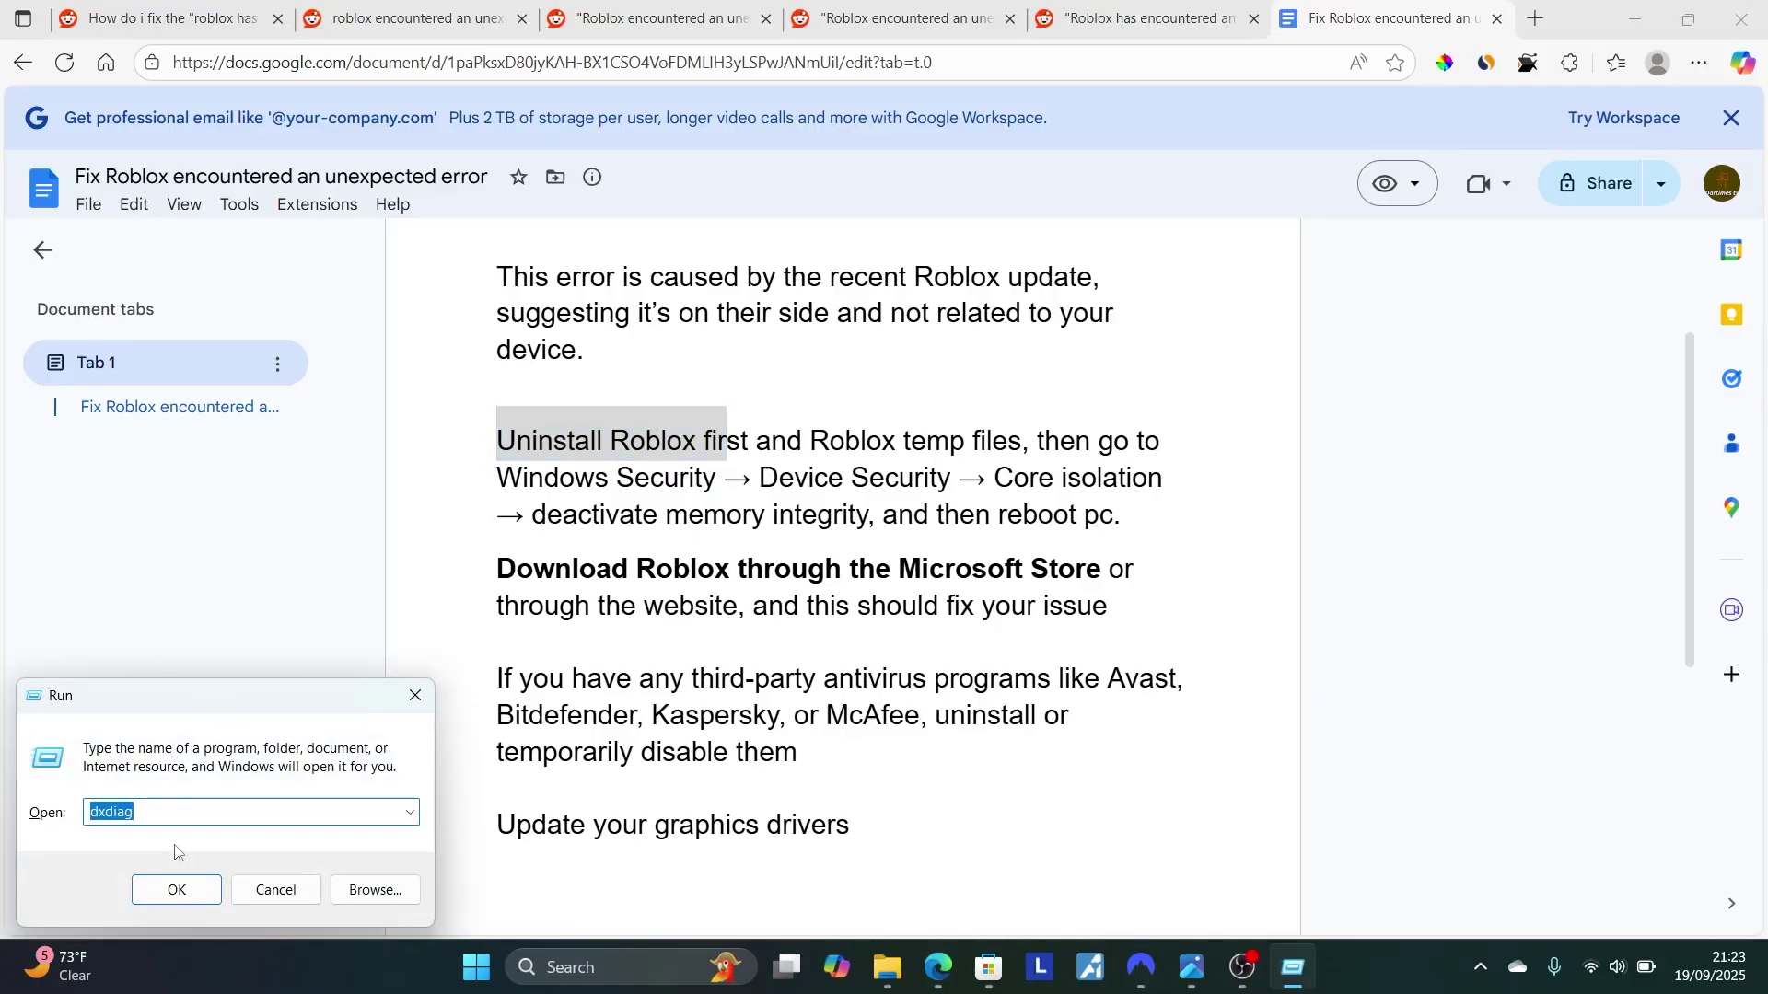
{"action": "type", "text": "%"}
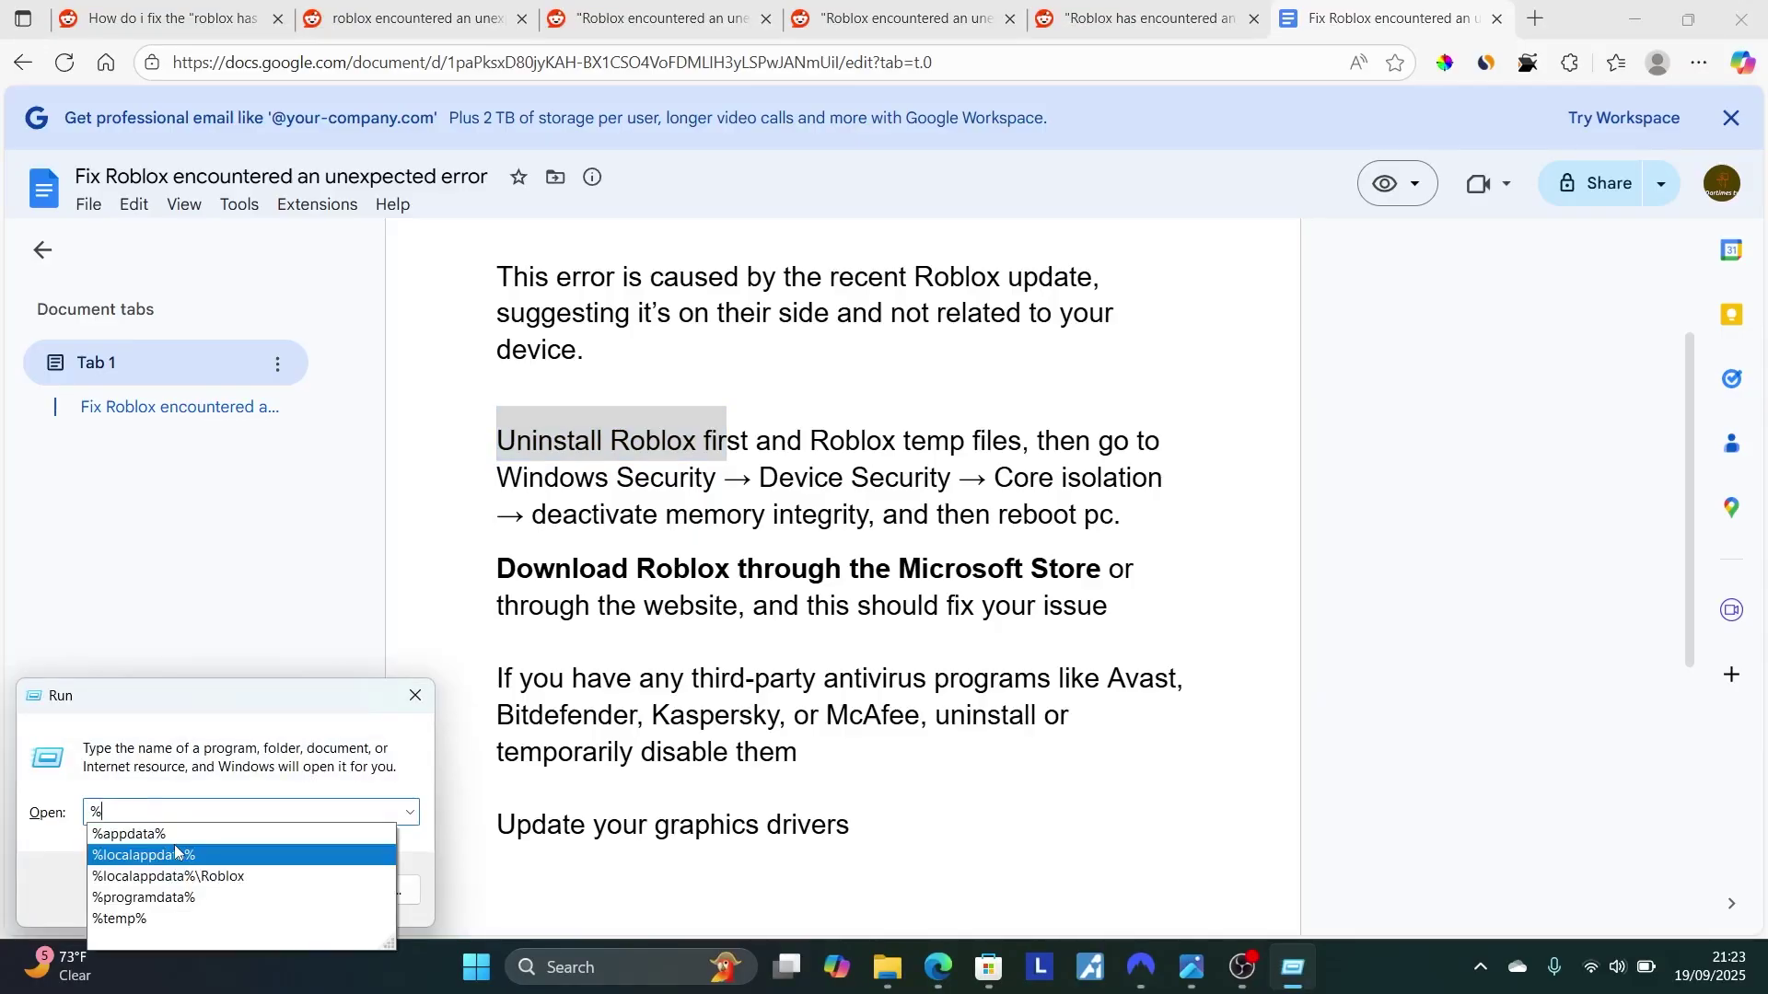
{"action": "type", "text": "temp"}
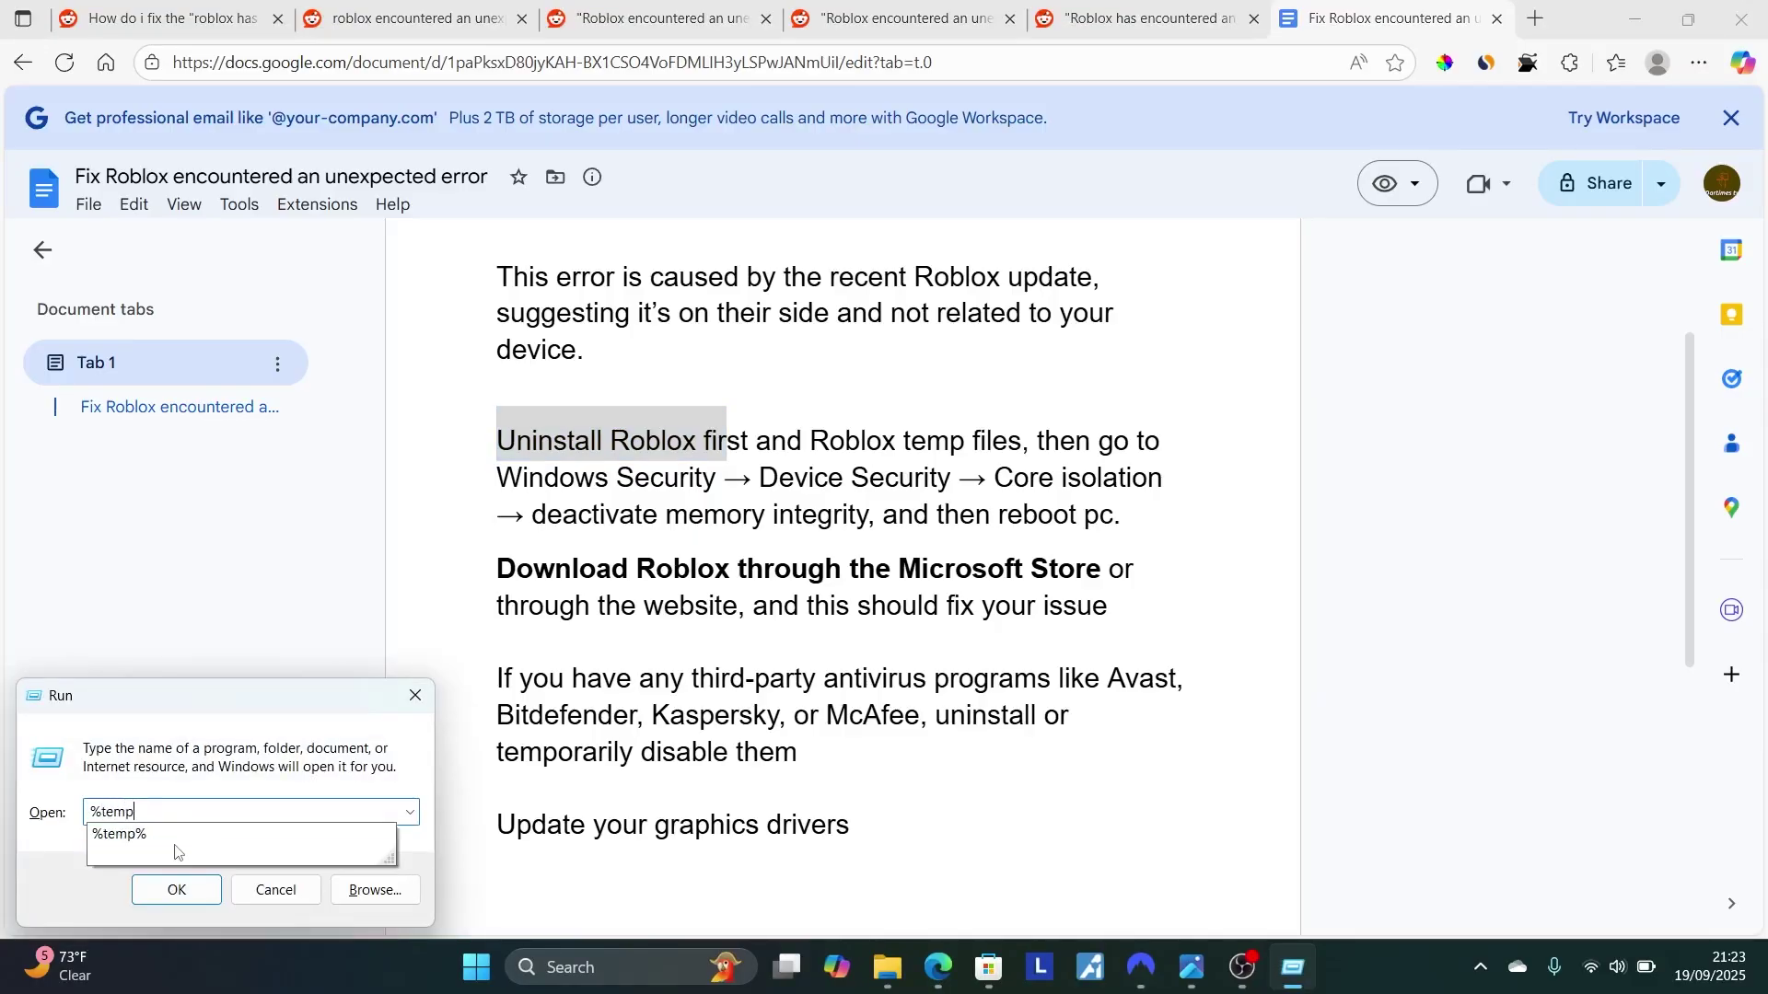
{"action": "left_click", "coordinate": [175, 847]}
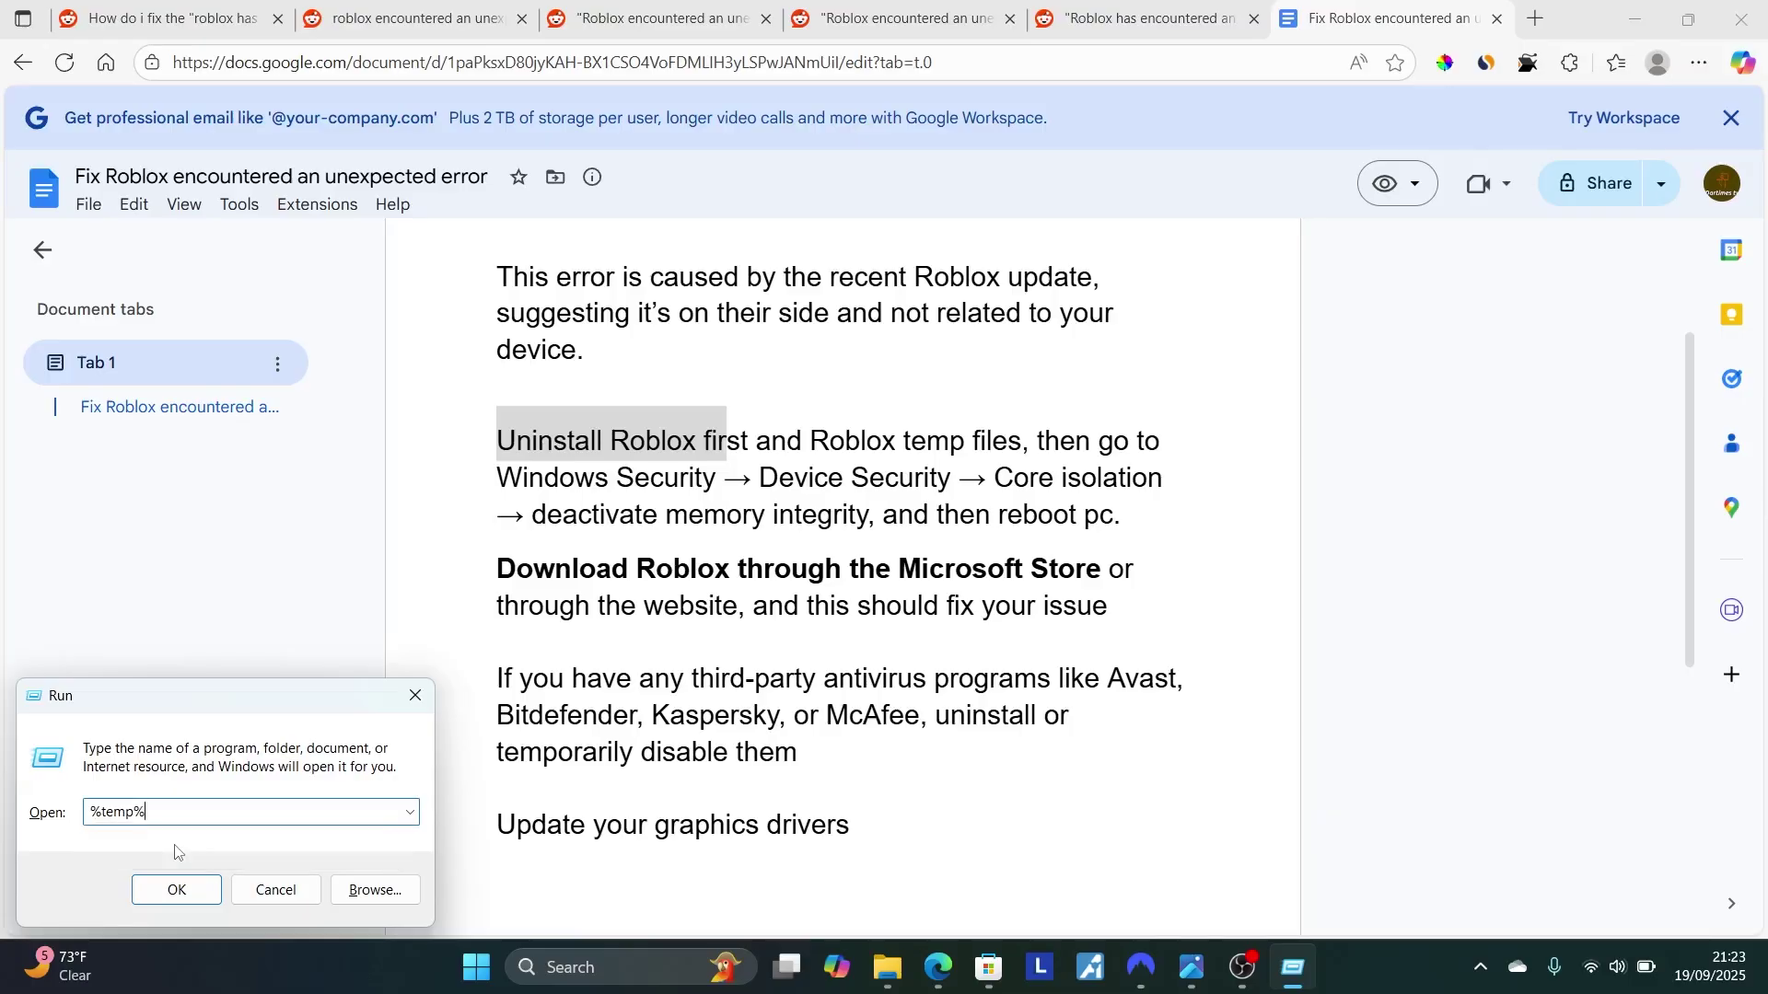
{"action": "left_click", "coordinate": [176, 889]}
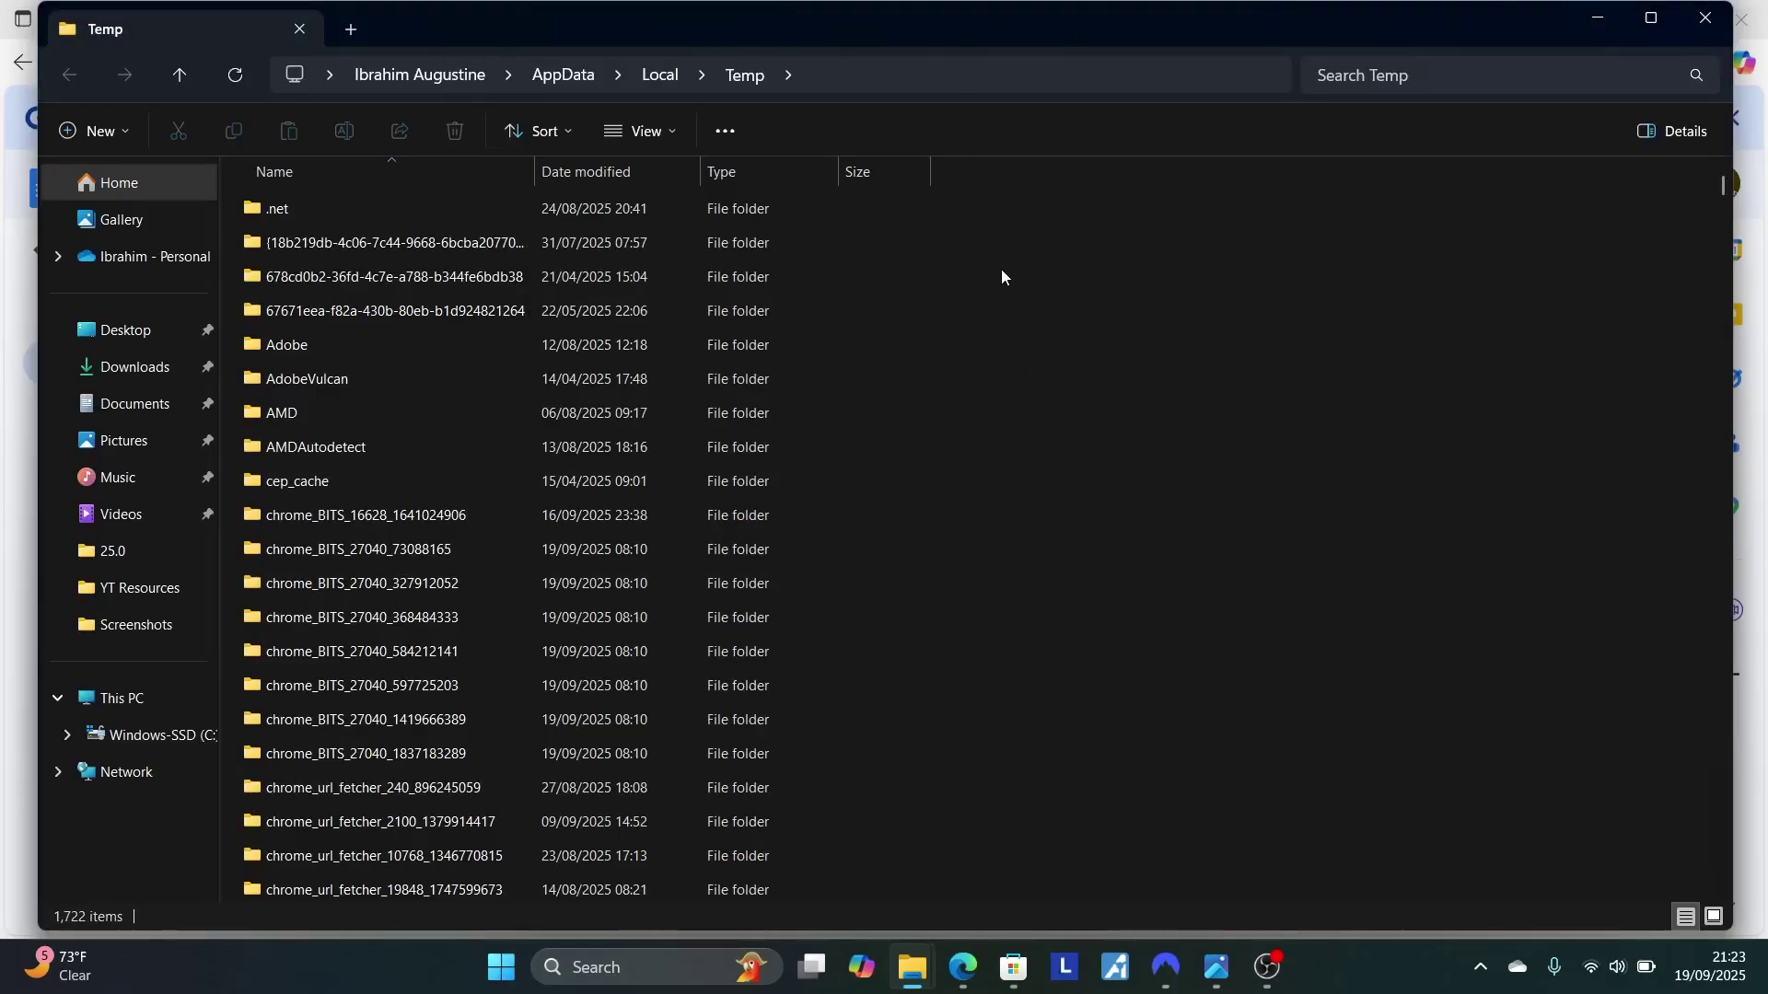
Select folders at the top of the Temp list, scroll through the scoped_dir folders, and close Explorer
{"action": "left_click_drag", "start_coordinate": [1001, 272], "coordinate": [902, 236]}
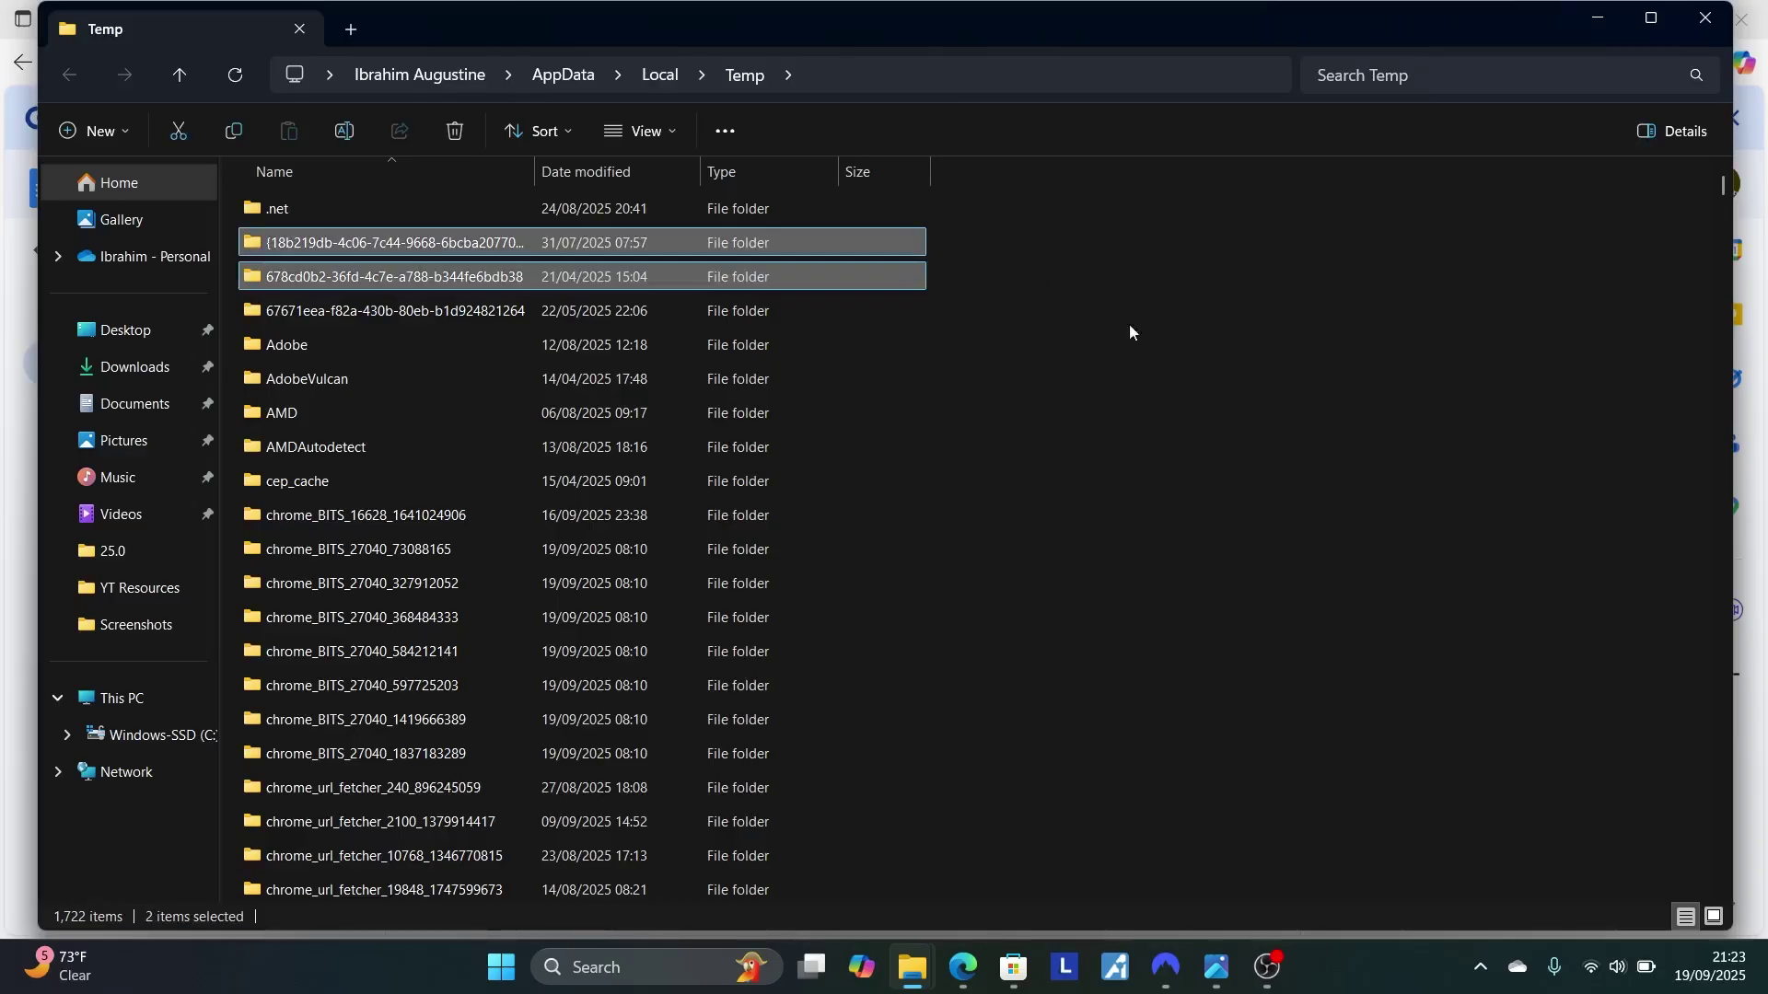
{"action": "left_click", "coordinate": [1155, 303]}
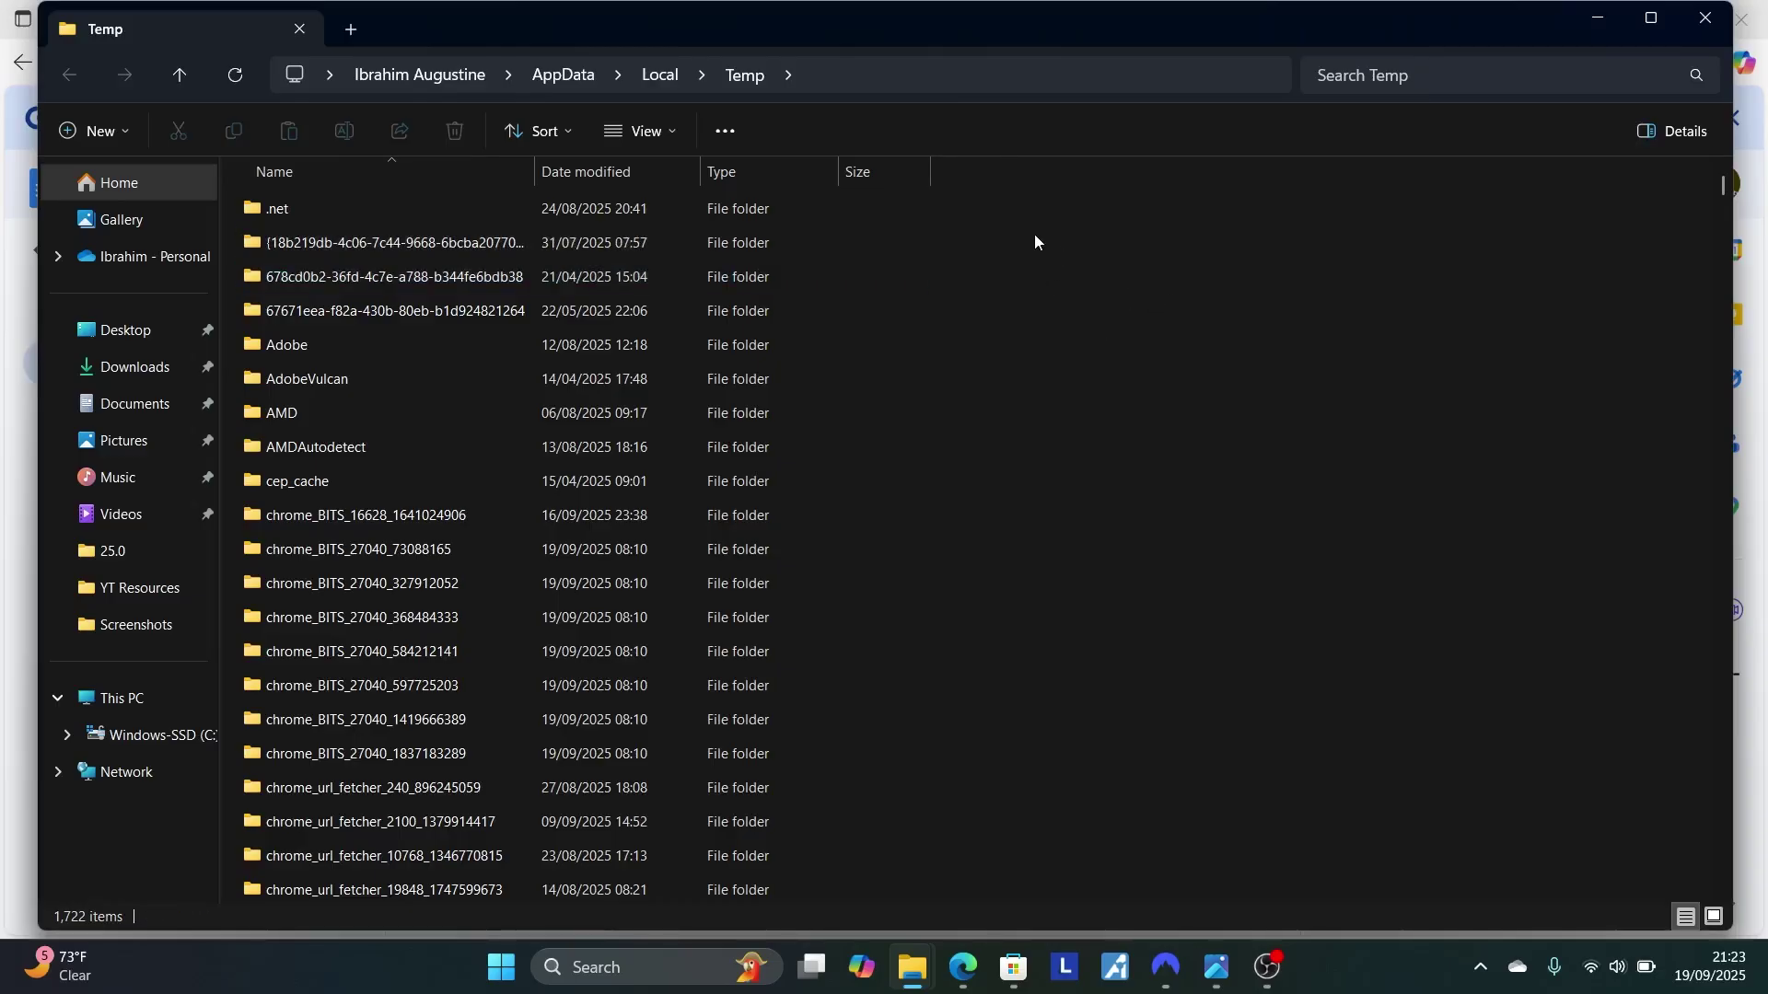
{"action": "left_click_drag", "start_coordinate": [988, 226], "coordinate": [737, 313]}
{"action": "left_click_drag", "start_coordinate": [1055, 216], "coordinate": [589, 416]}
{"action": "scroll", "coordinate": [1334, 461], "scroll_direction": "down", "scroll_amount": 20}
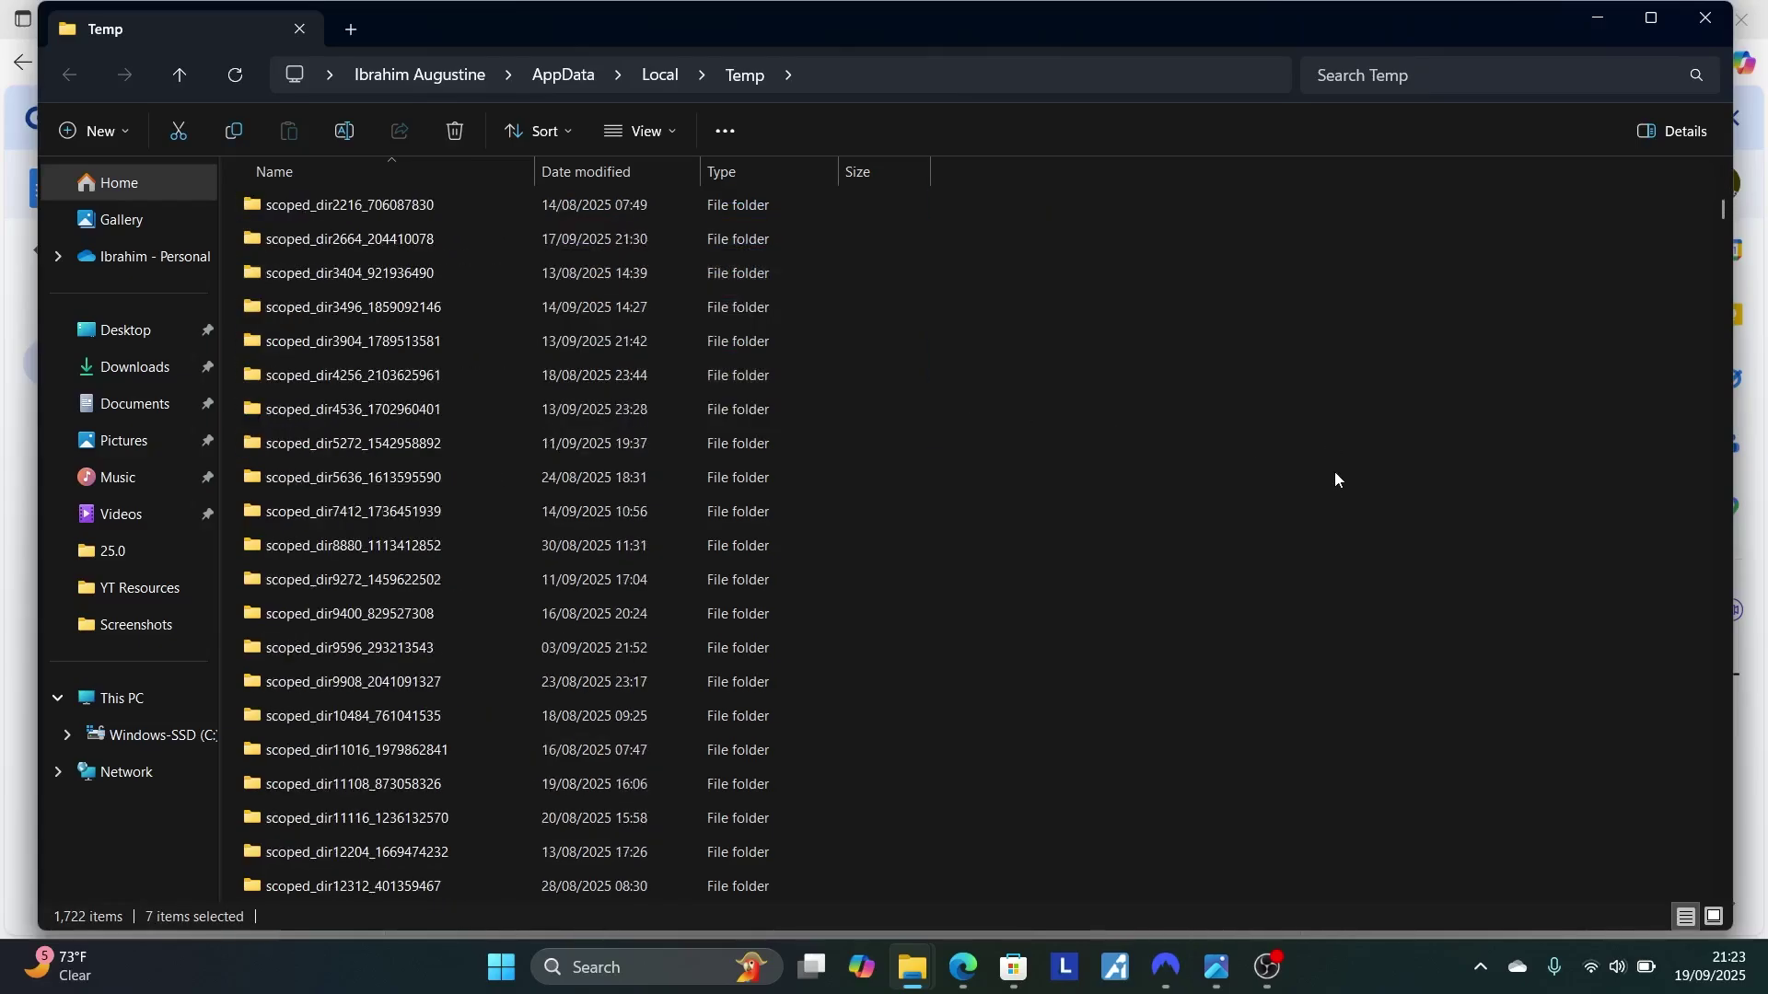
{"action": "scroll", "coordinate": [1337, 479], "scroll_direction": "down", "scroll_amount": 4}
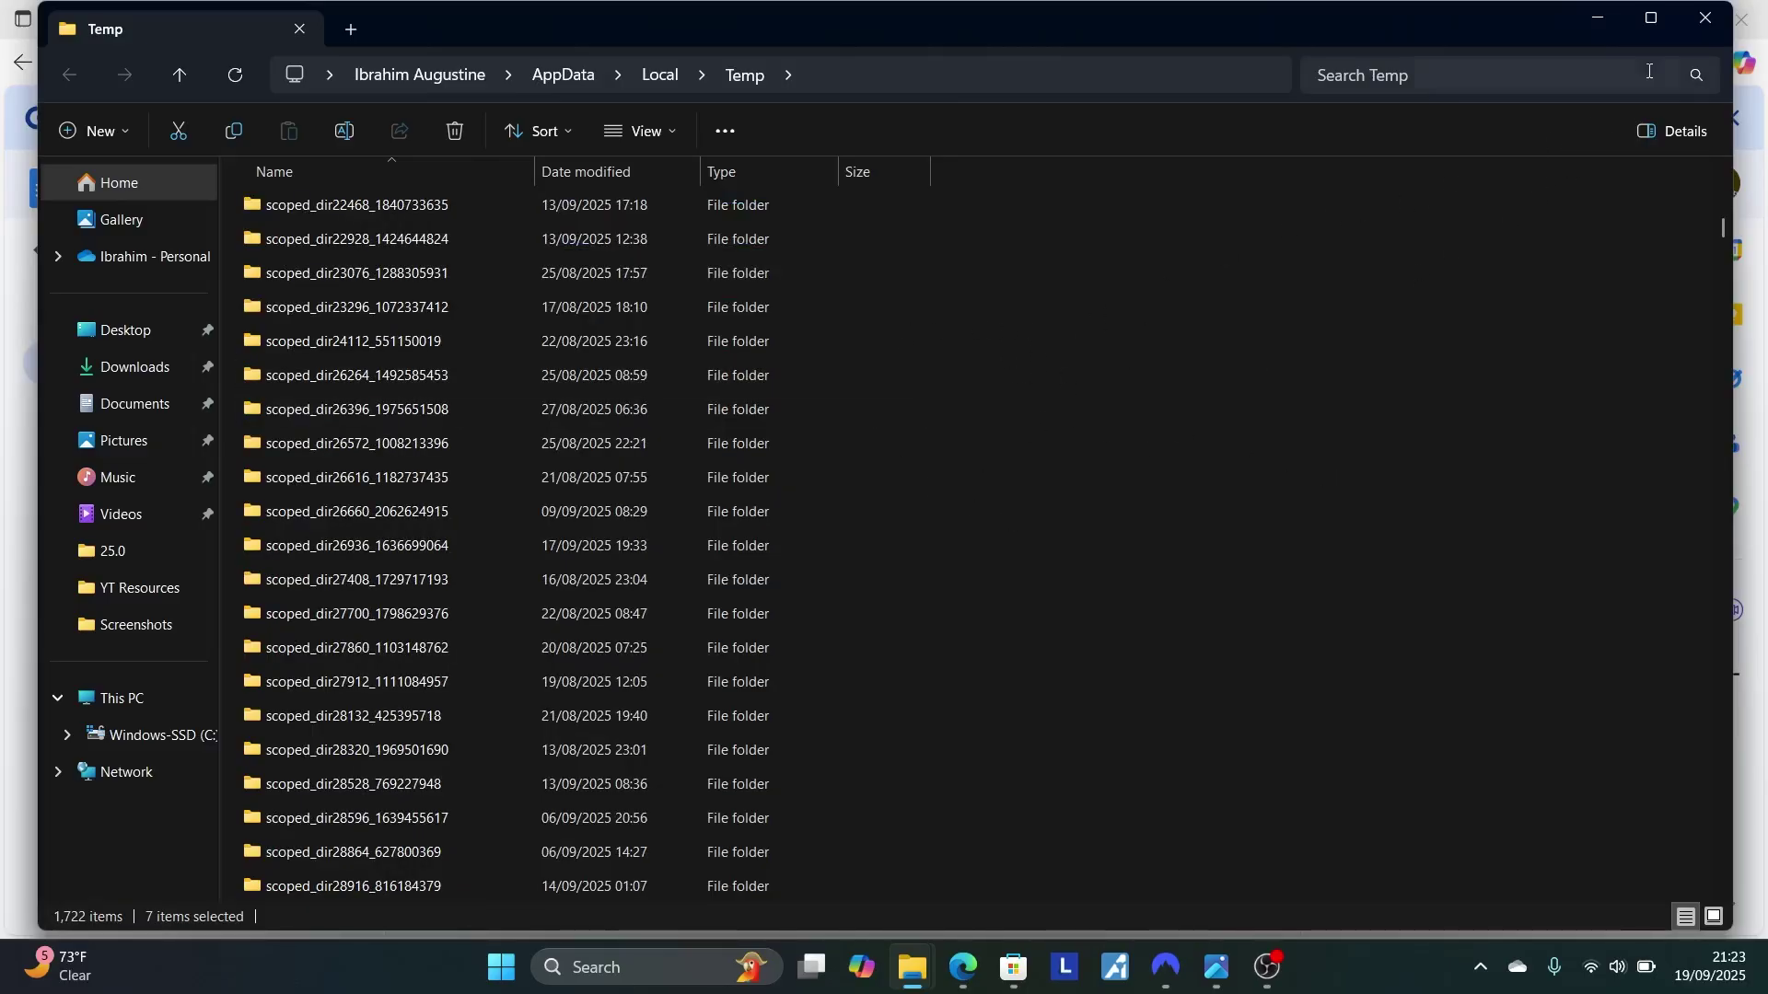
{"action": "left_click", "coordinate": [1705, 18]}
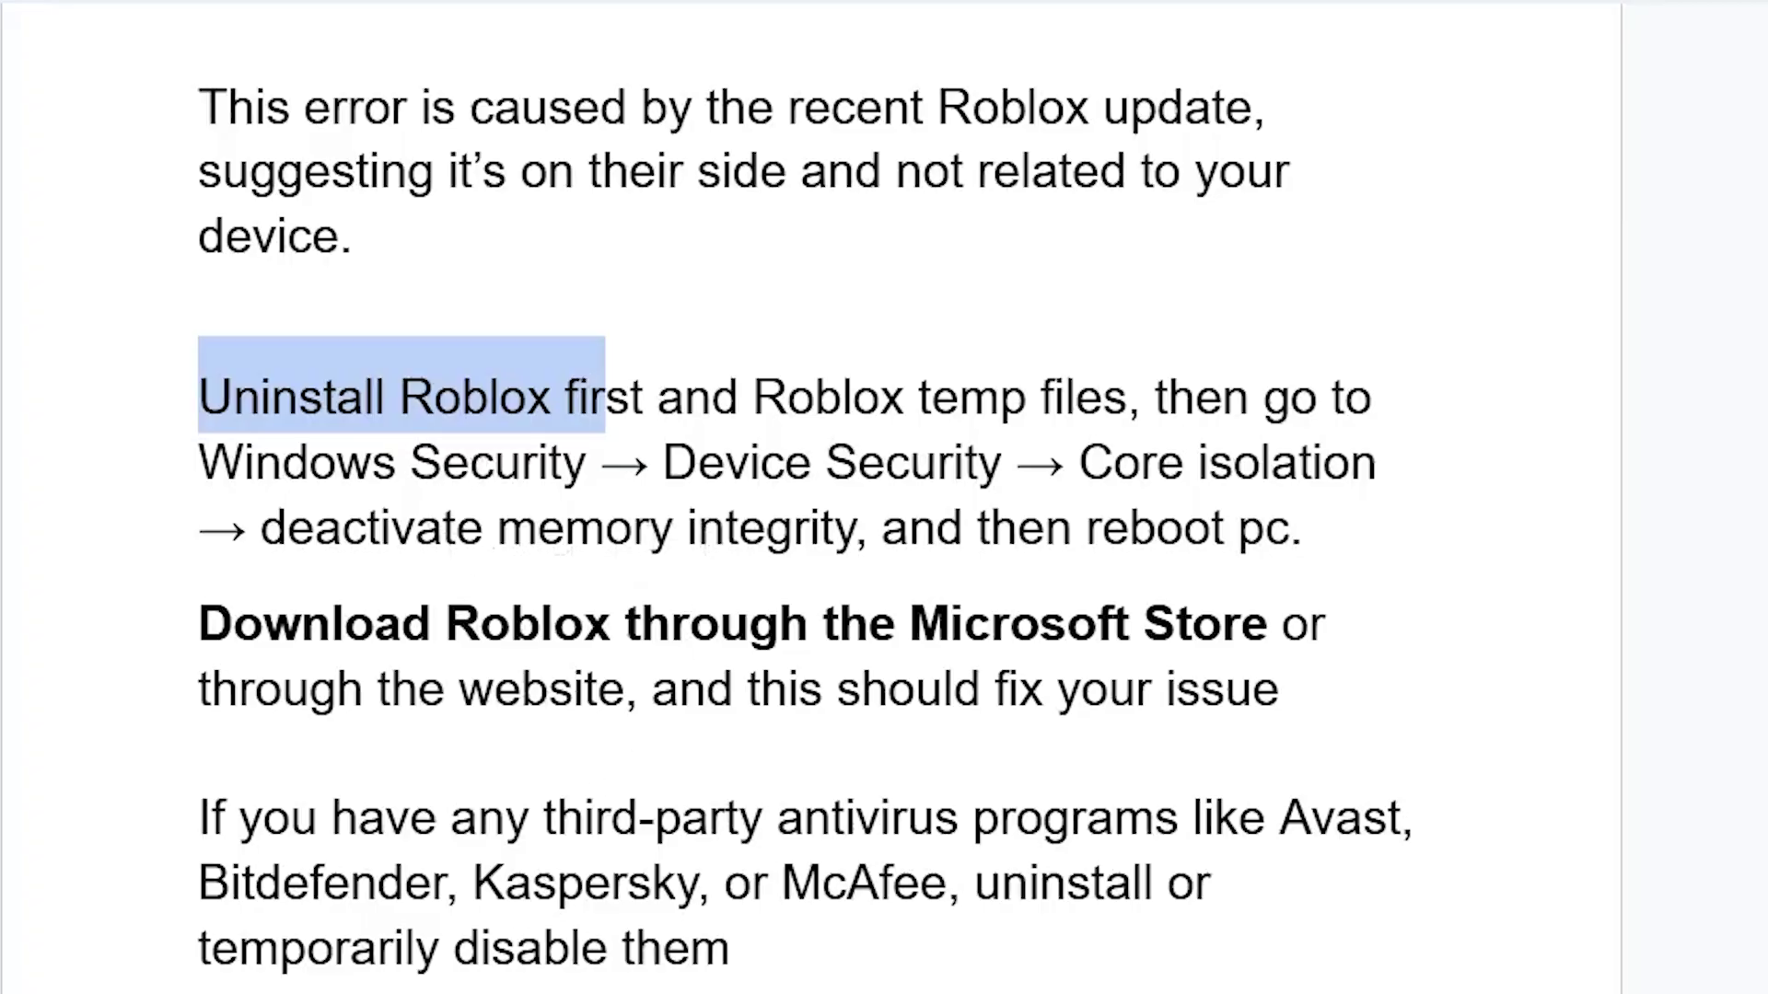
Search Windows for 'securi' to bring up Windows Security
{"action": "left_click", "coordinate": [663, 962]}
{"action": "type", "text": "w"}
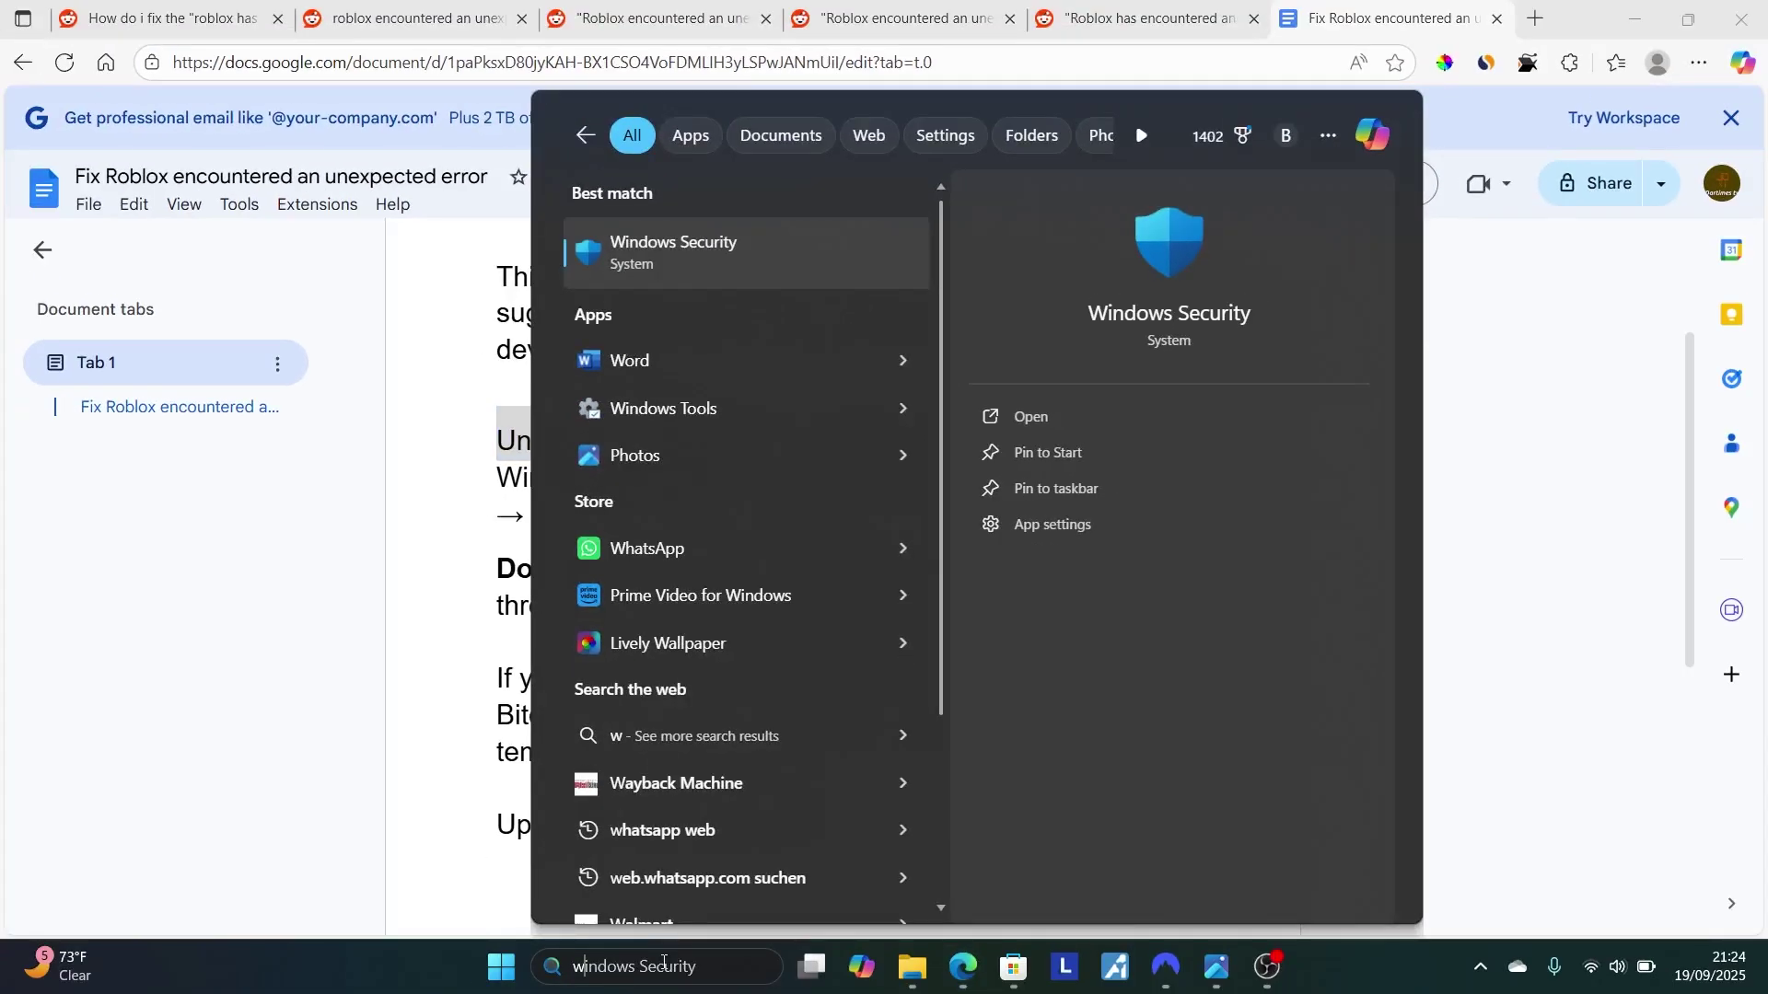
{"action": "key", "text": "BackSpace"}
{"action": "type", "text": "secu"}
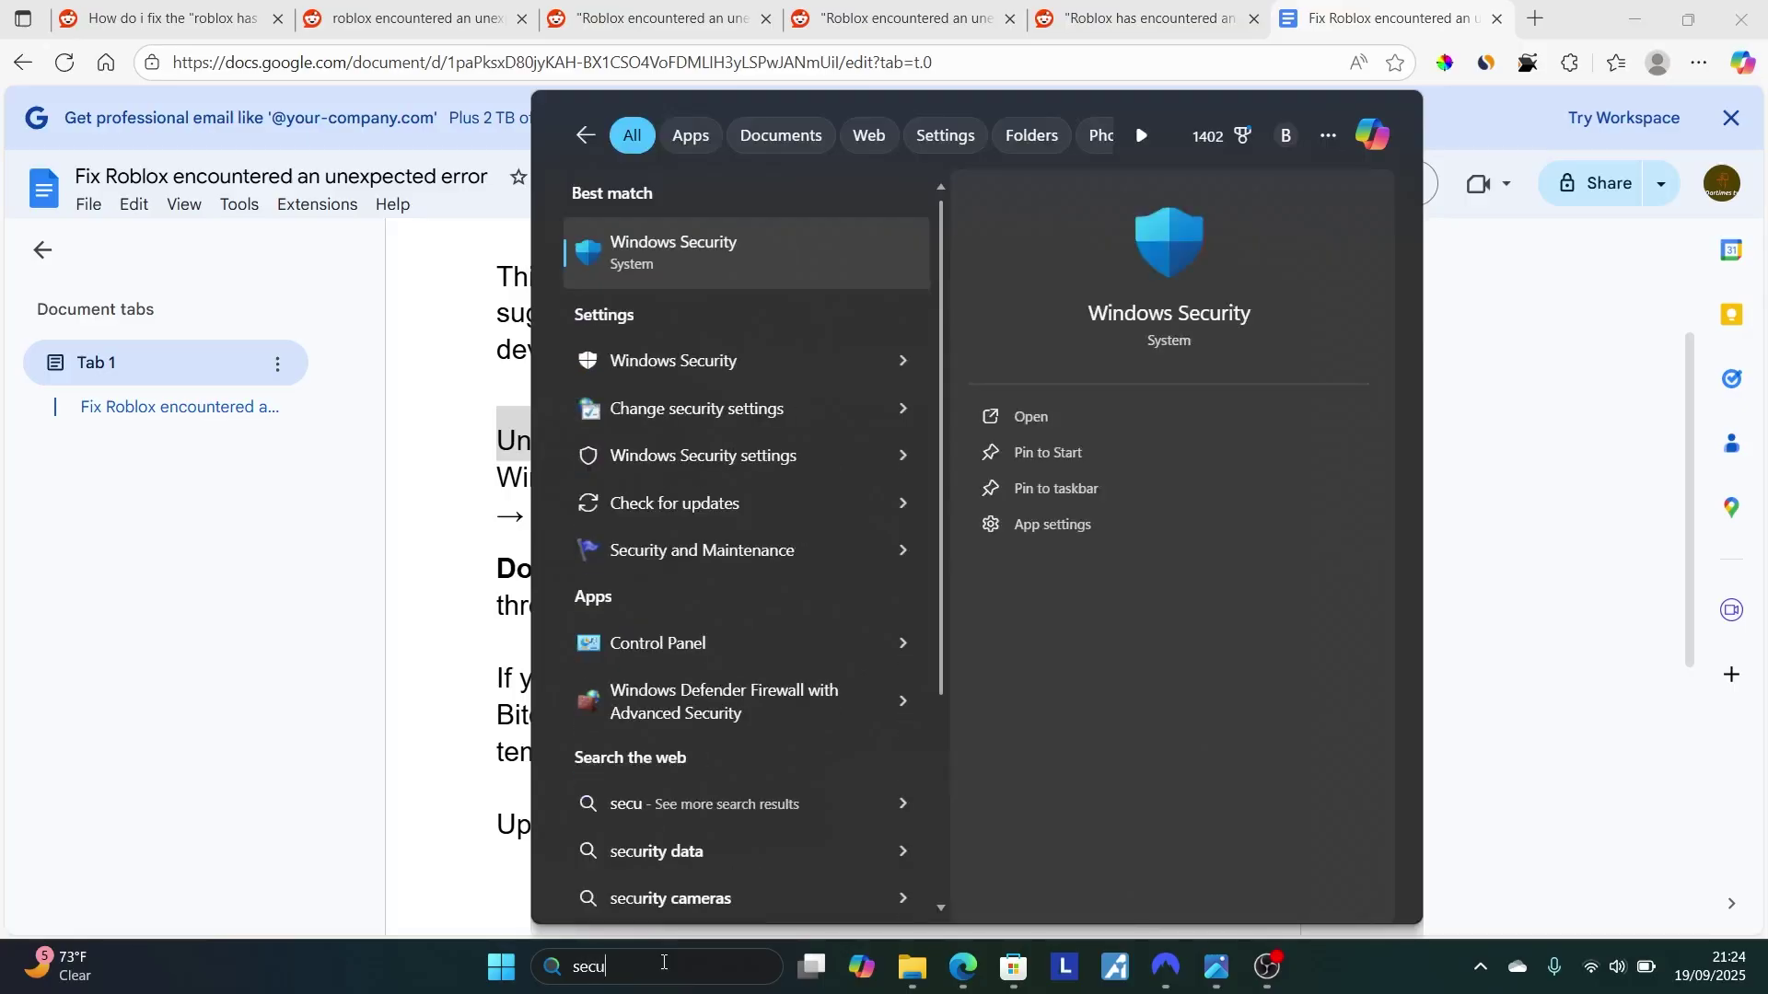
{"action": "type", "text": "ri"}
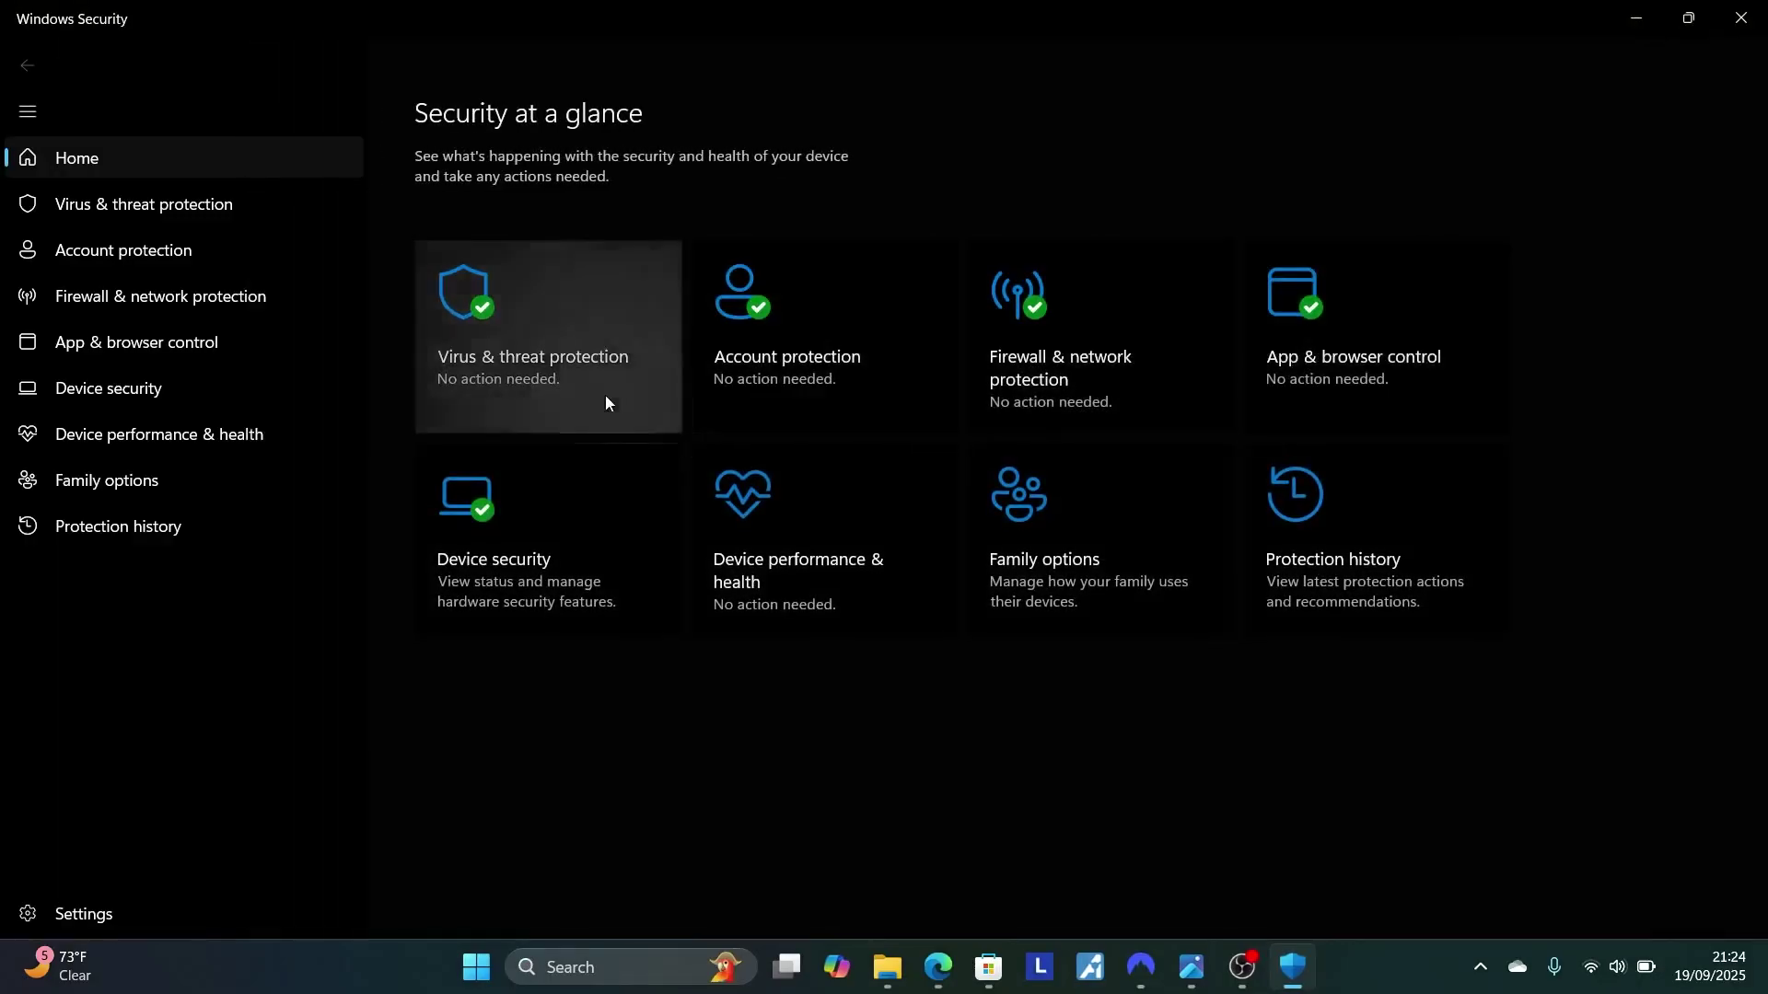
Check Memory integrity under Device security > Core isolation, then close Windows Security
{"action": "left_click", "coordinate": [201, 390]}
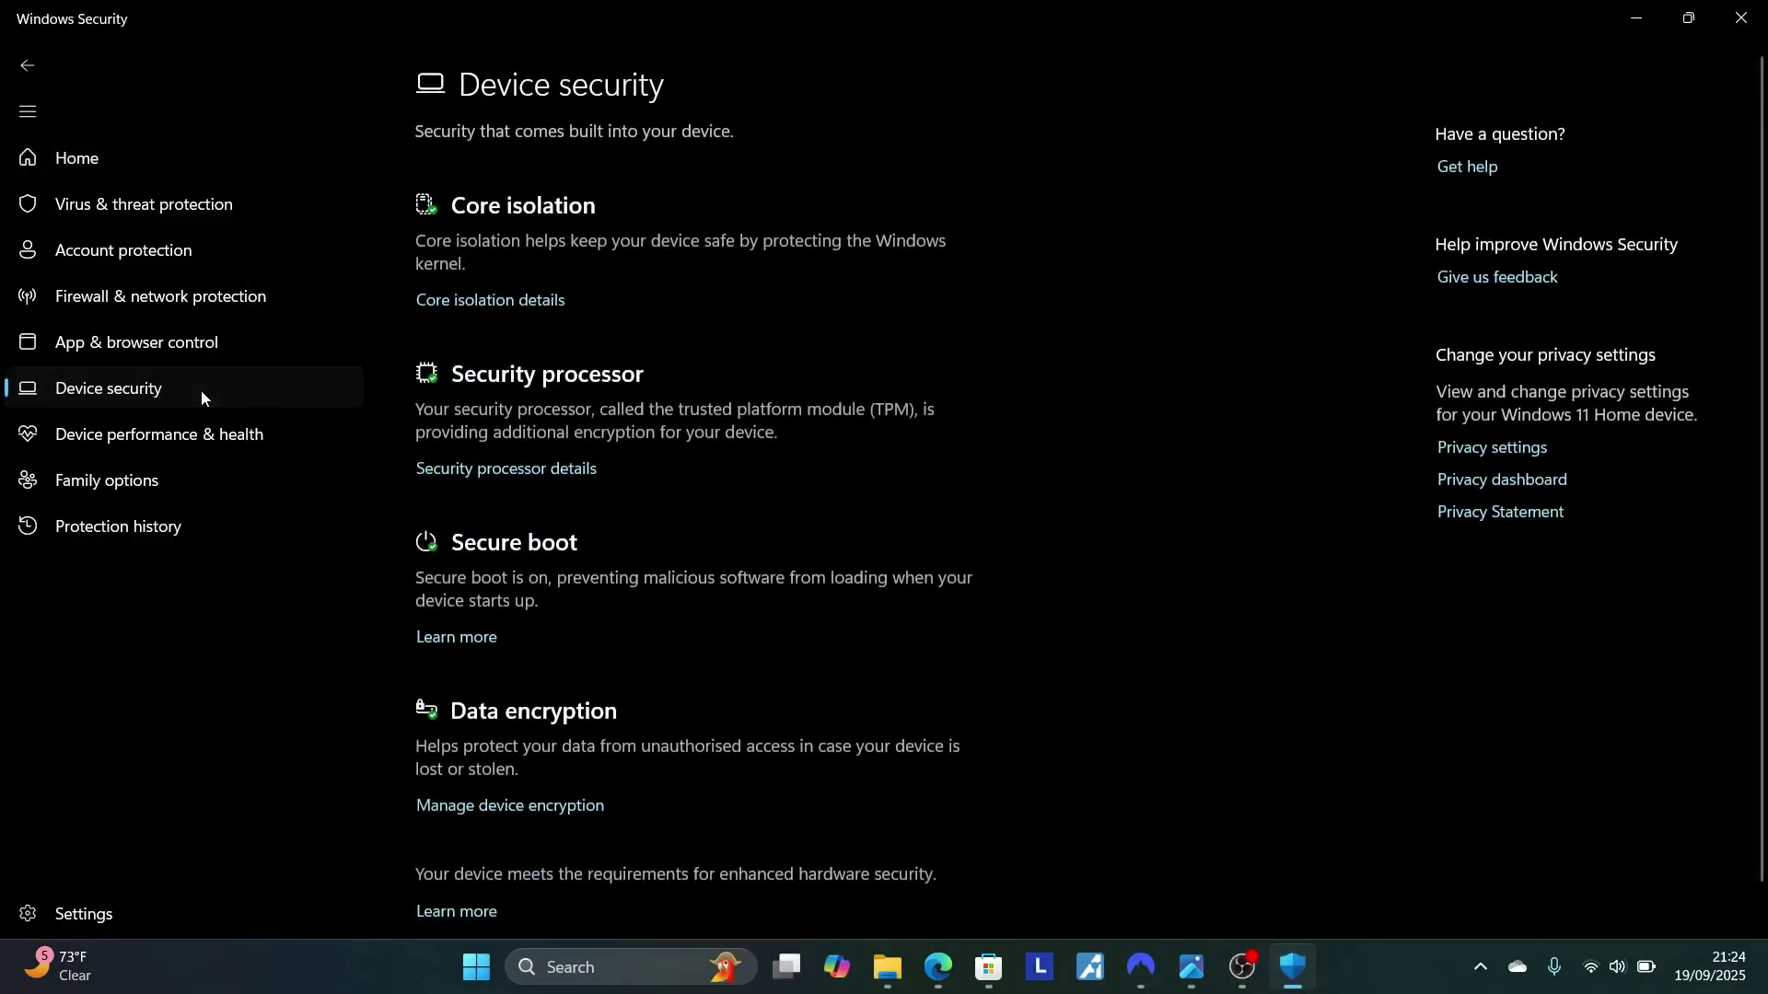
{"action": "left_click", "coordinate": [513, 300]}
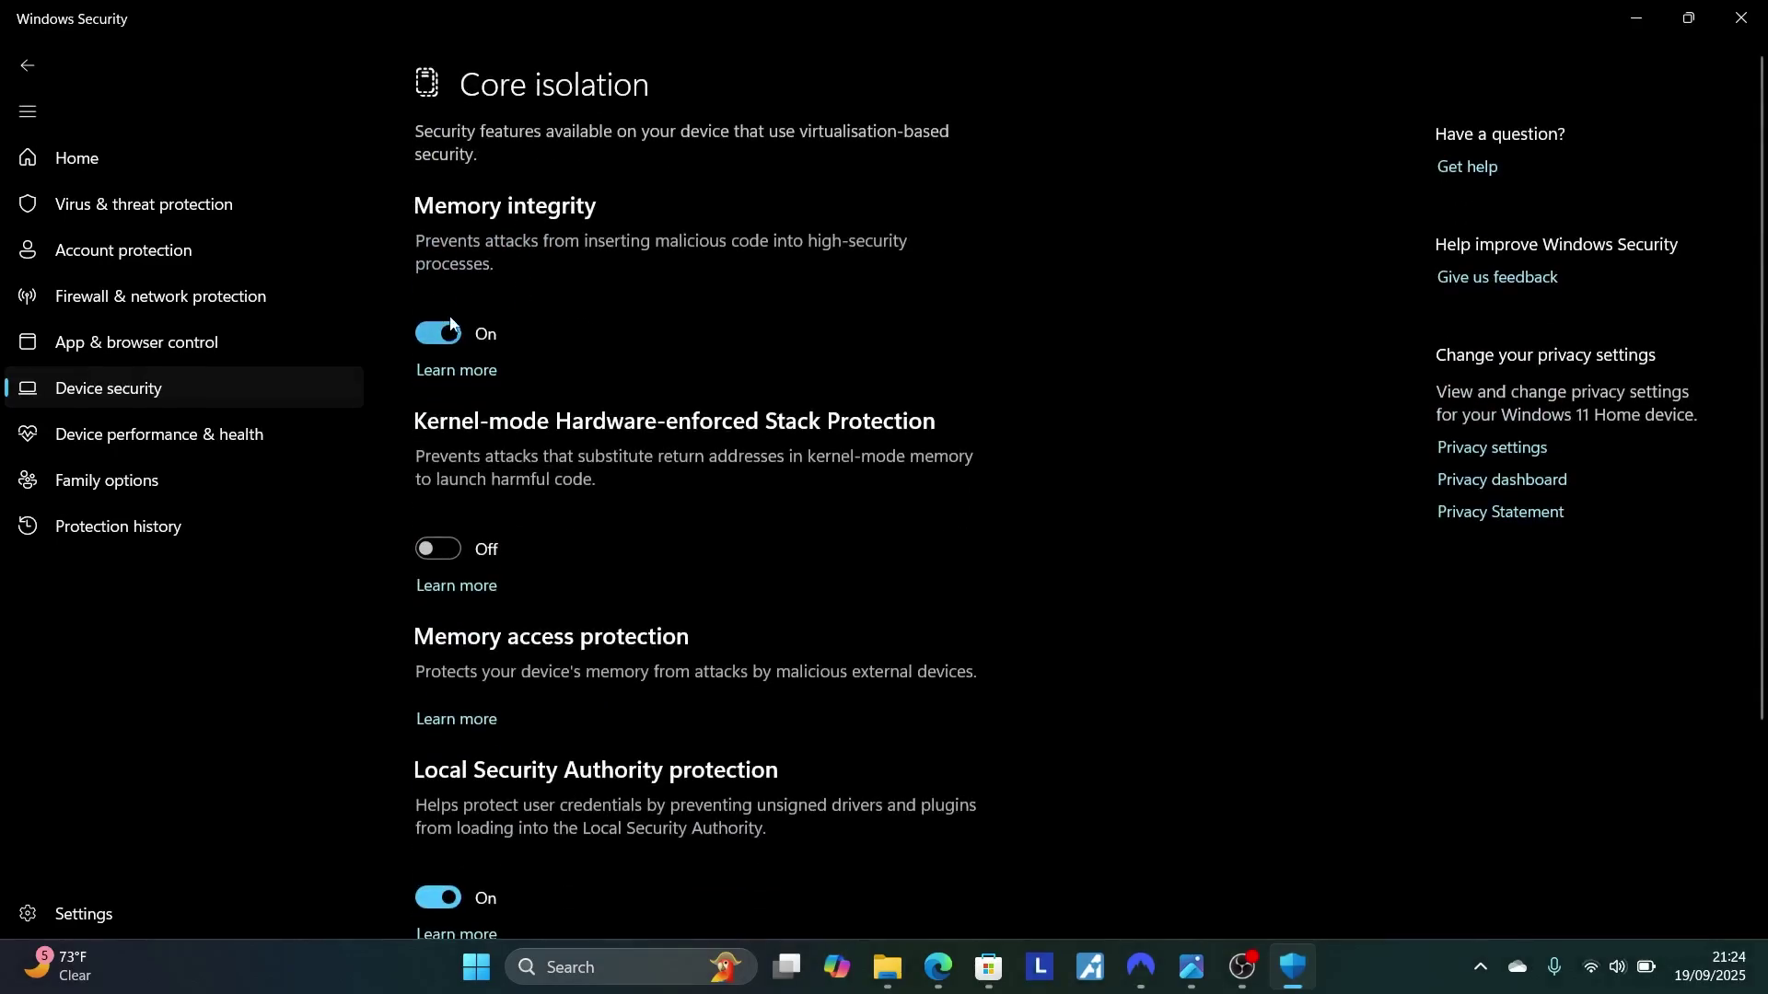
{"action": "left_click", "coordinate": [939, 966]}
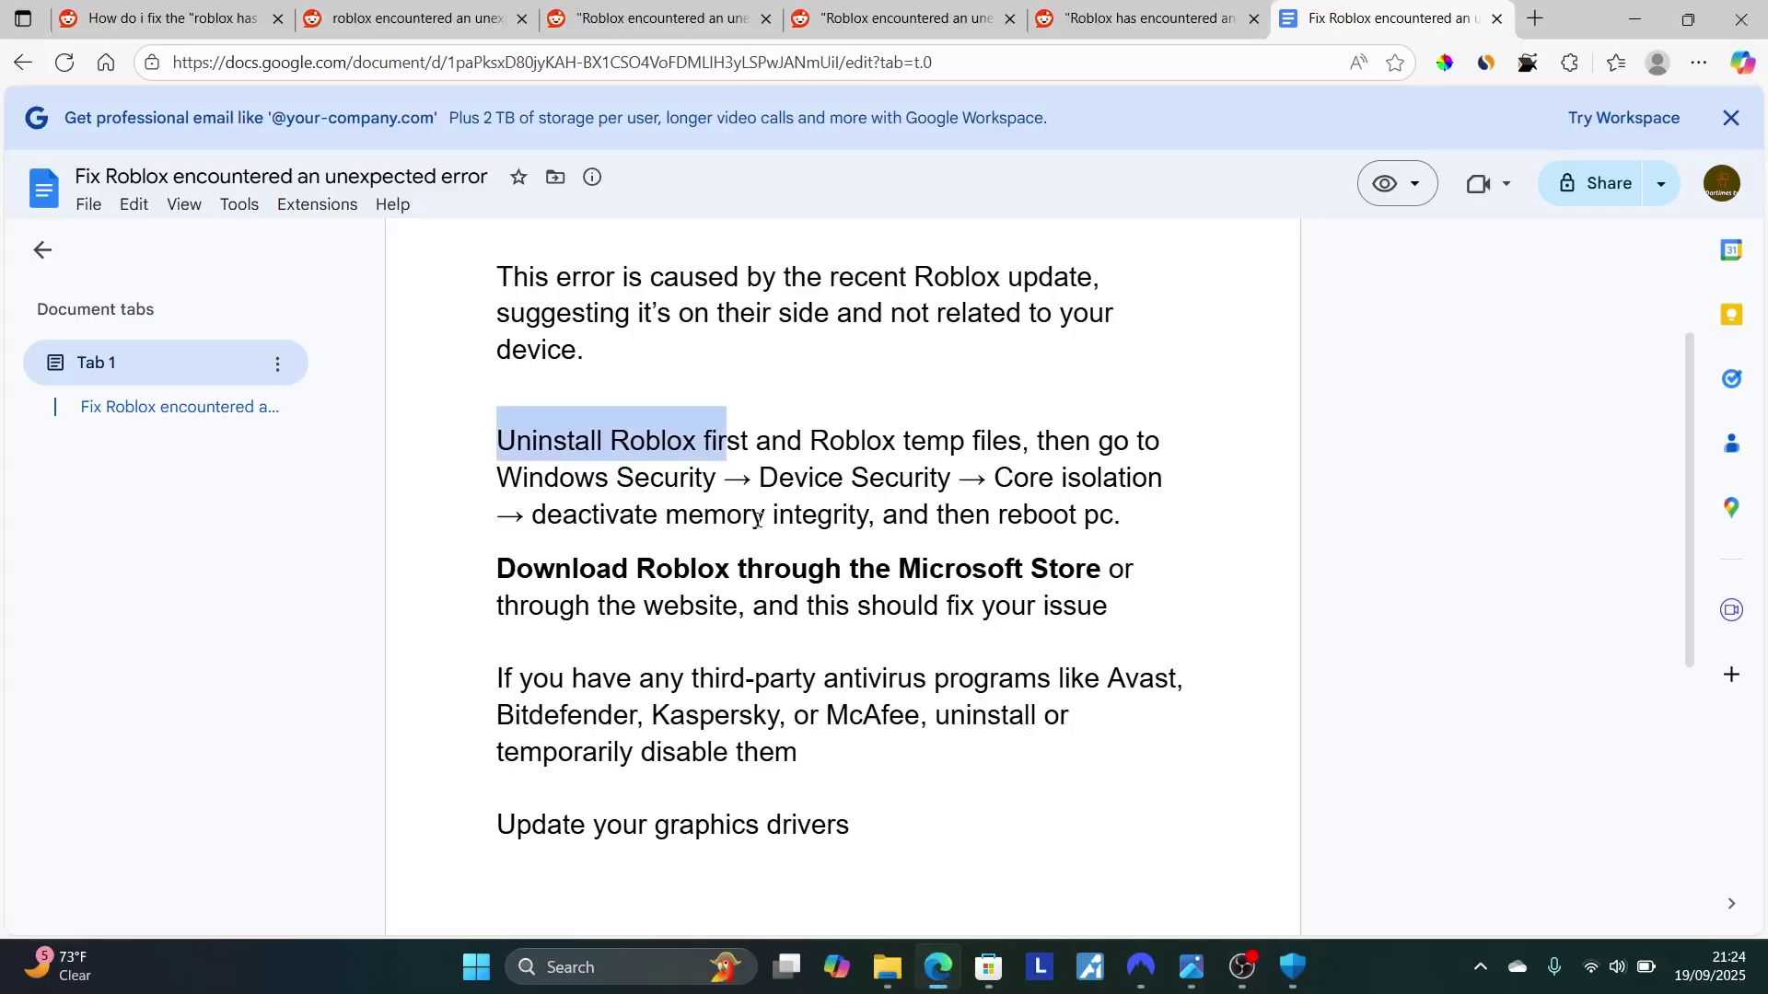
{"action": "left_click", "coordinate": [1293, 967]}
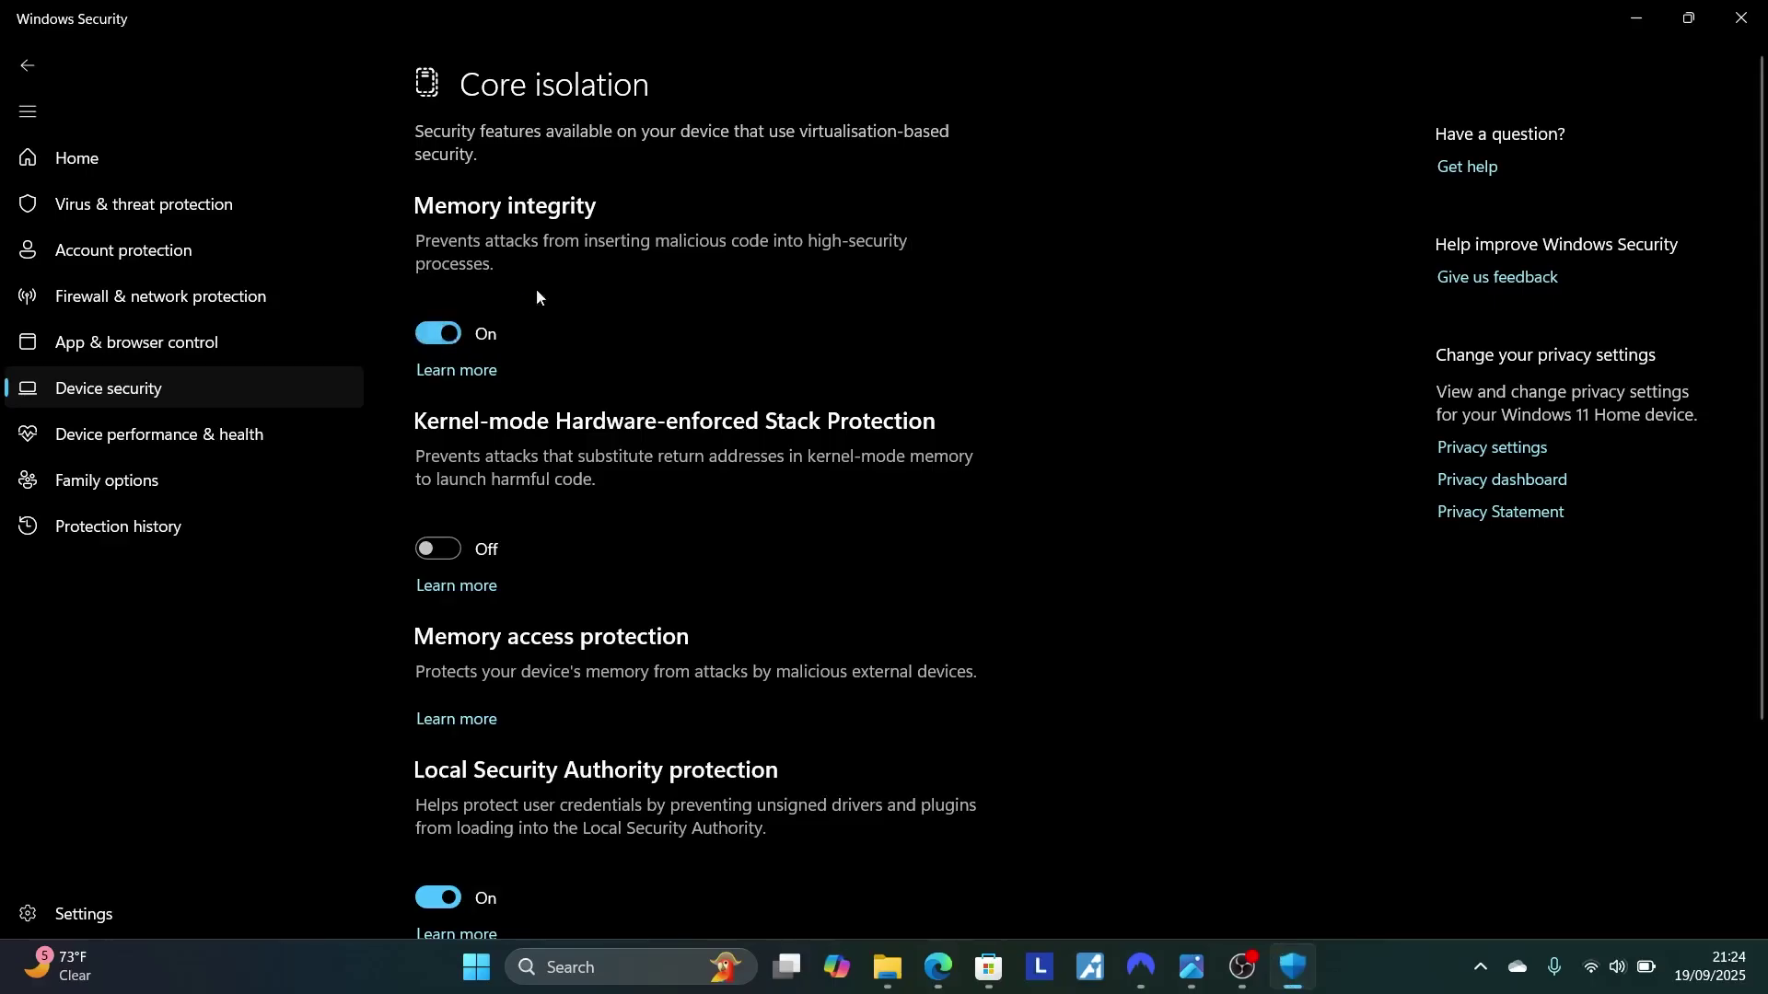
{"action": "left_click", "coordinate": [1743, 17]}
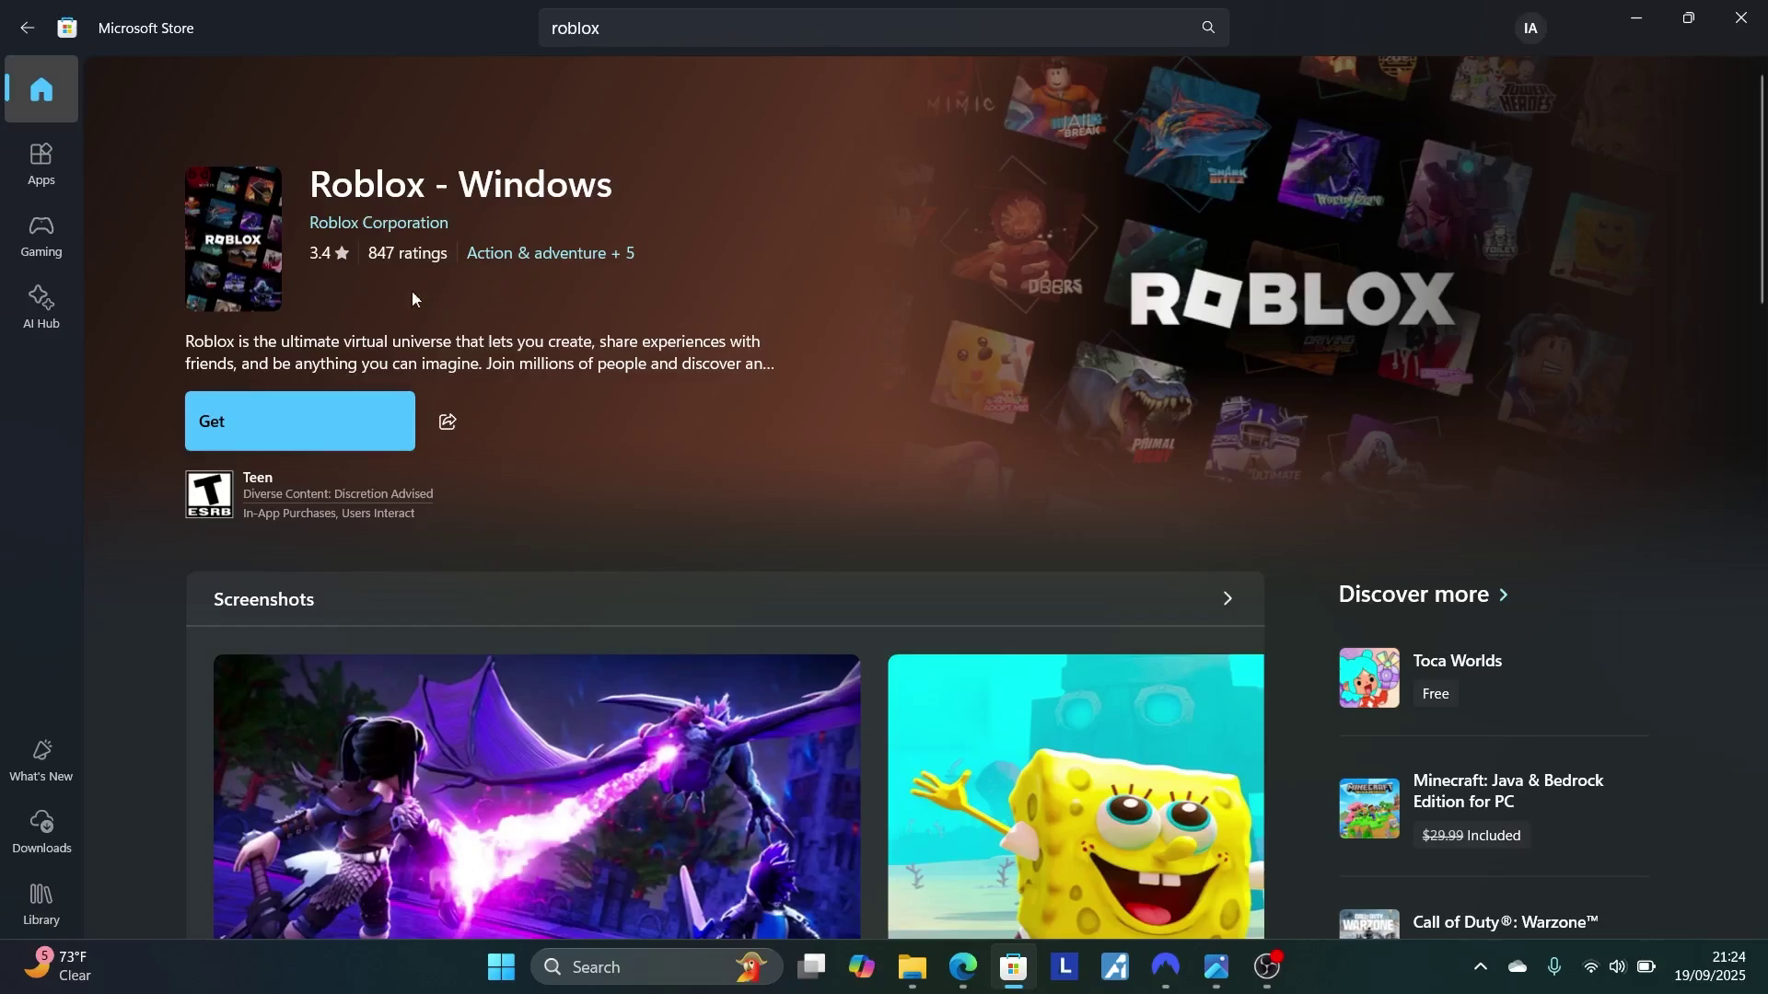
{"action": "left_click", "coordinate": [1636, 18]}
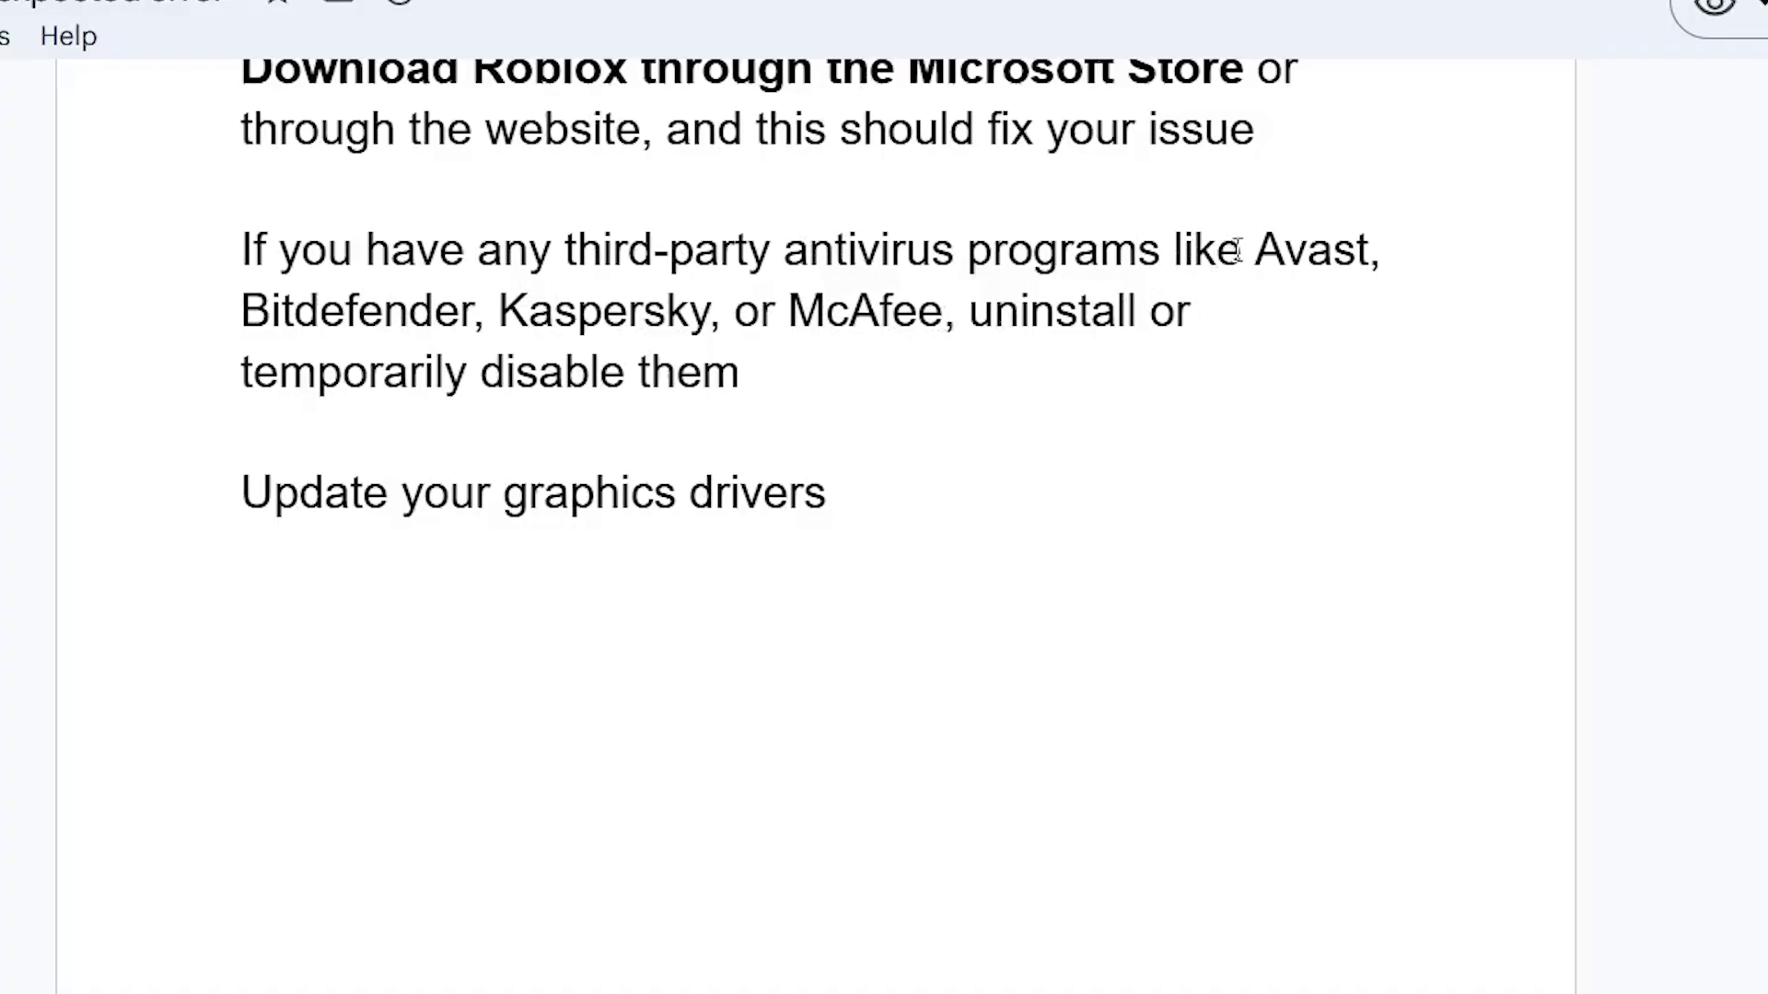
Highlight the antivirus names (Avast through McAfee), then the whole antivirus paragraph
{"action": "left_click_drag", "start_coordinate": [1265, 248], "coordinate": [874, 313]}
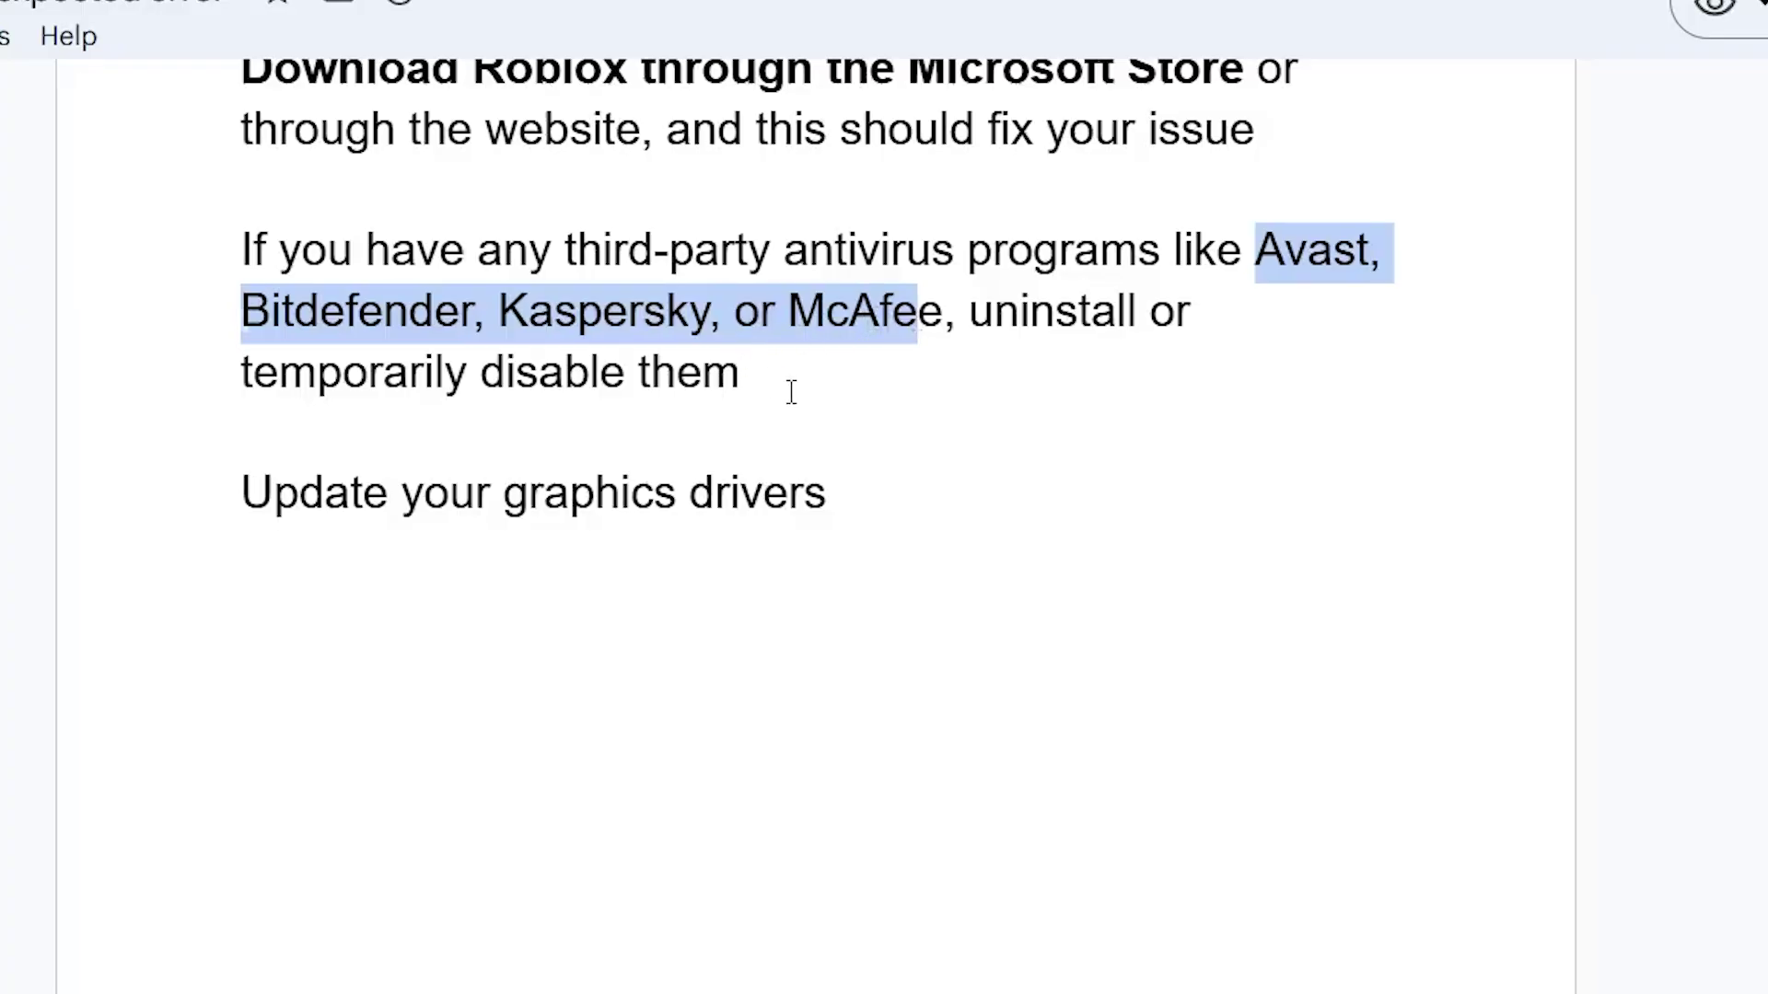
{"action": "left_click_drag", "start_coordinate": [791, 391], "coordinate": [241, 239]}
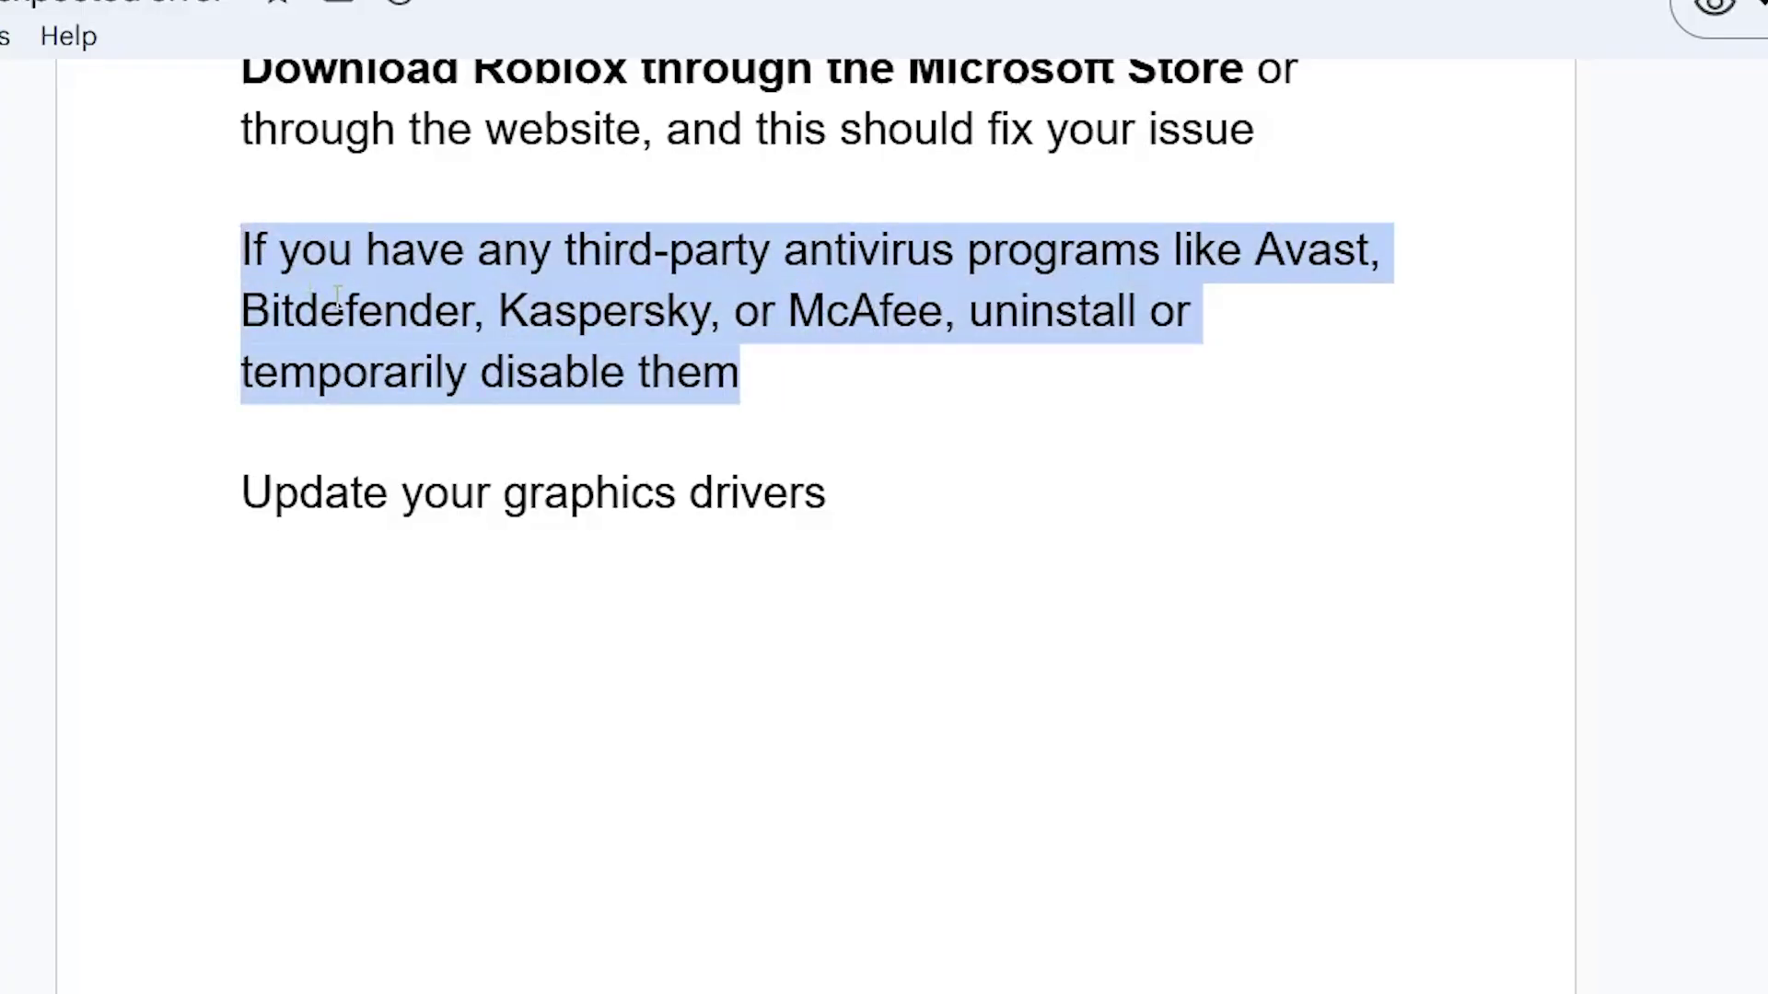
{"action": "scroll", "coordinate": [368, 313], "scroll_direction": "up", "scroll_amount": 5}
{"action": "scroll", "coordinate": [387, 760], "scroll_direction": "down", "scroll_amount": 4}
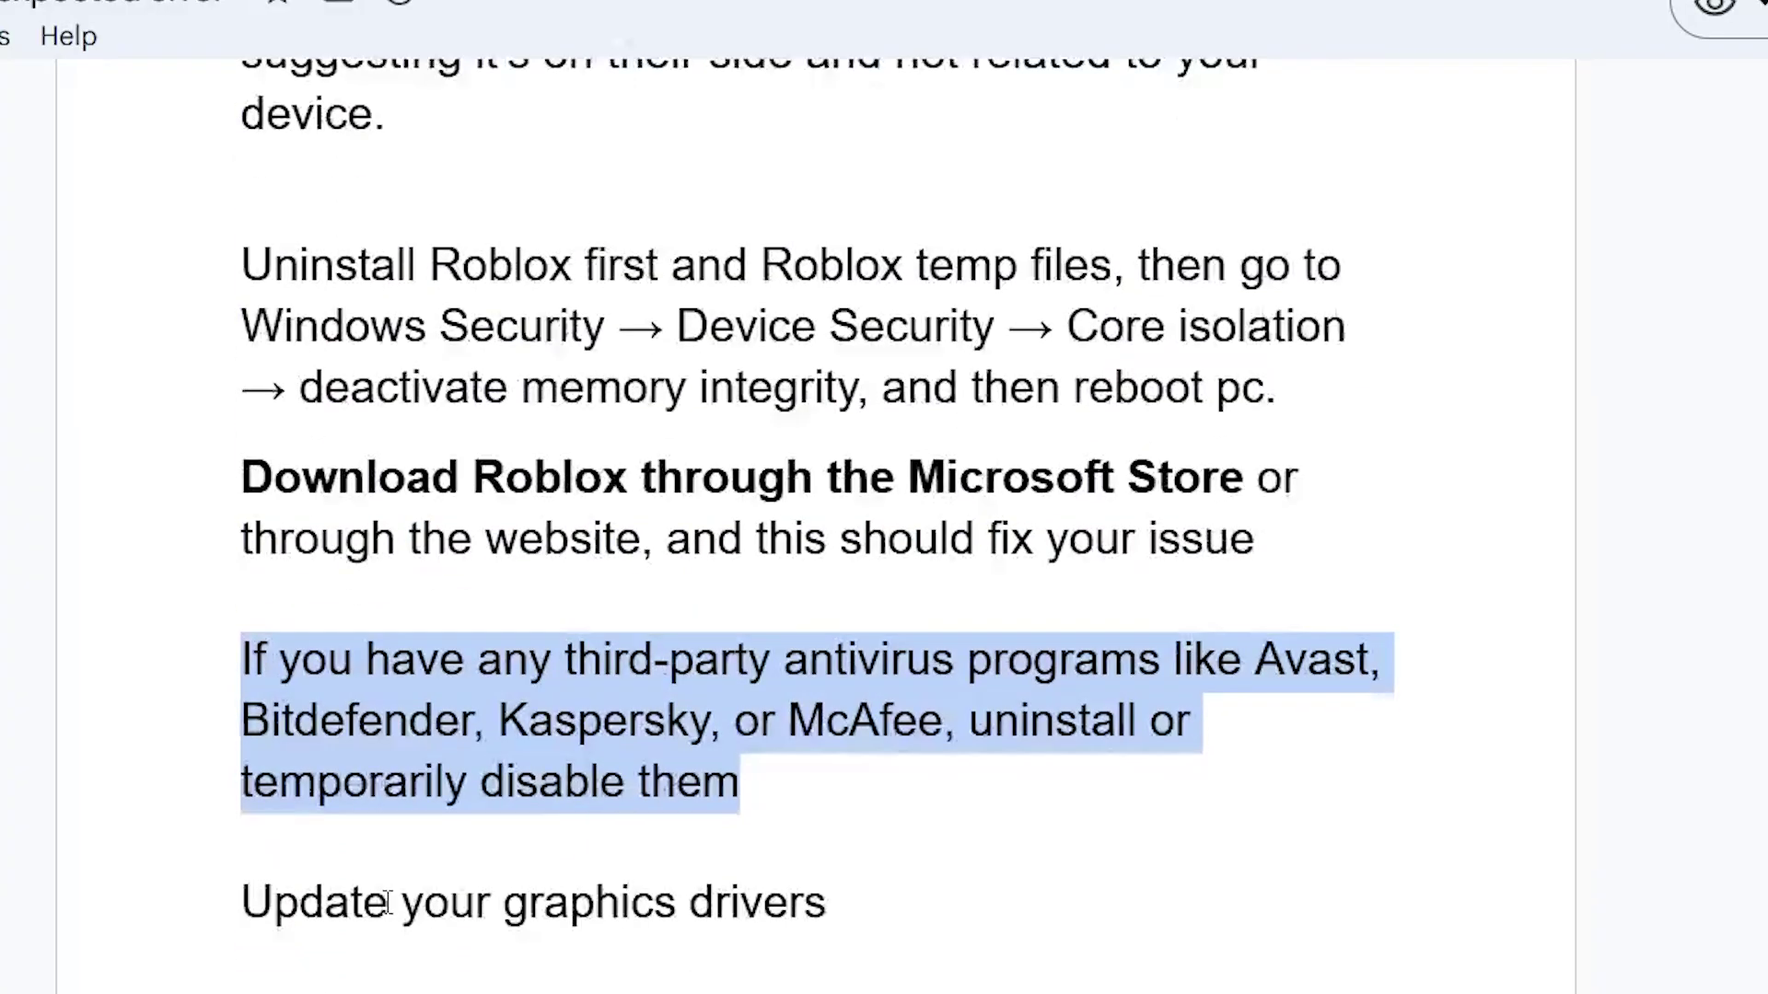
Launch NVIDIA App via 'nvid' search and refresh Drivers, revealing Game Ready Driver 581.29
{"action": "left_click", "coordinate": [539, 993]}
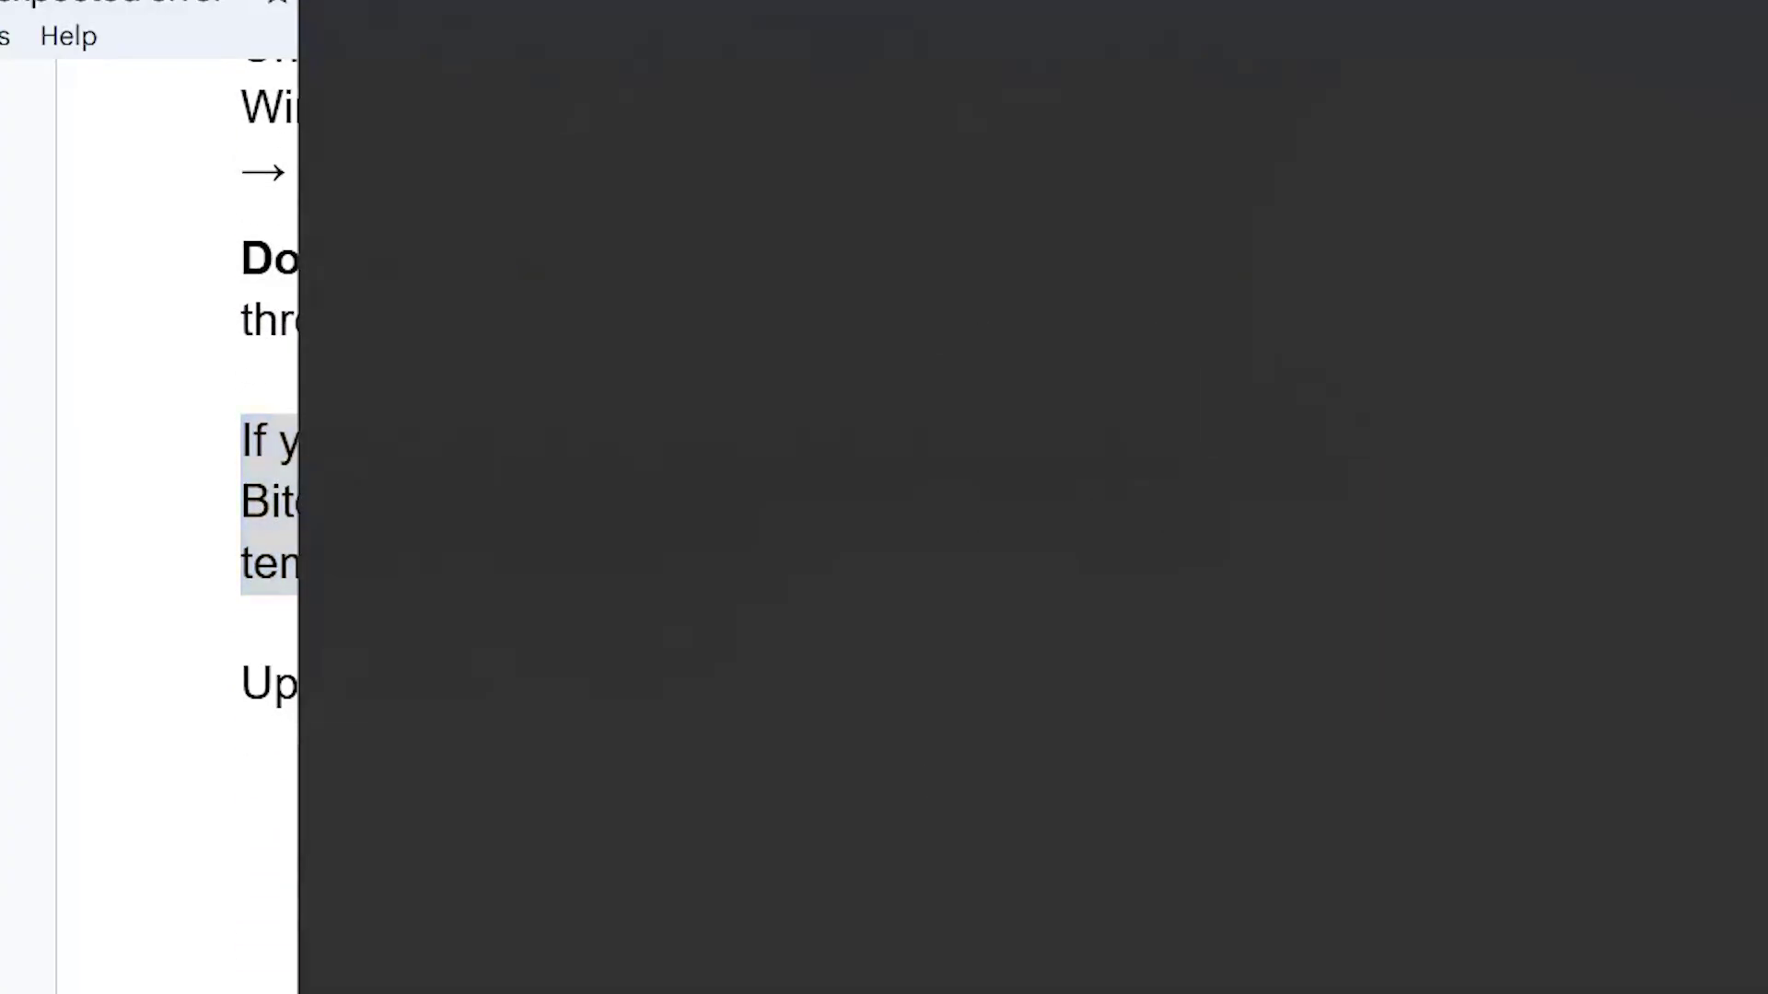
{"action": "type", "text": "nvid"}
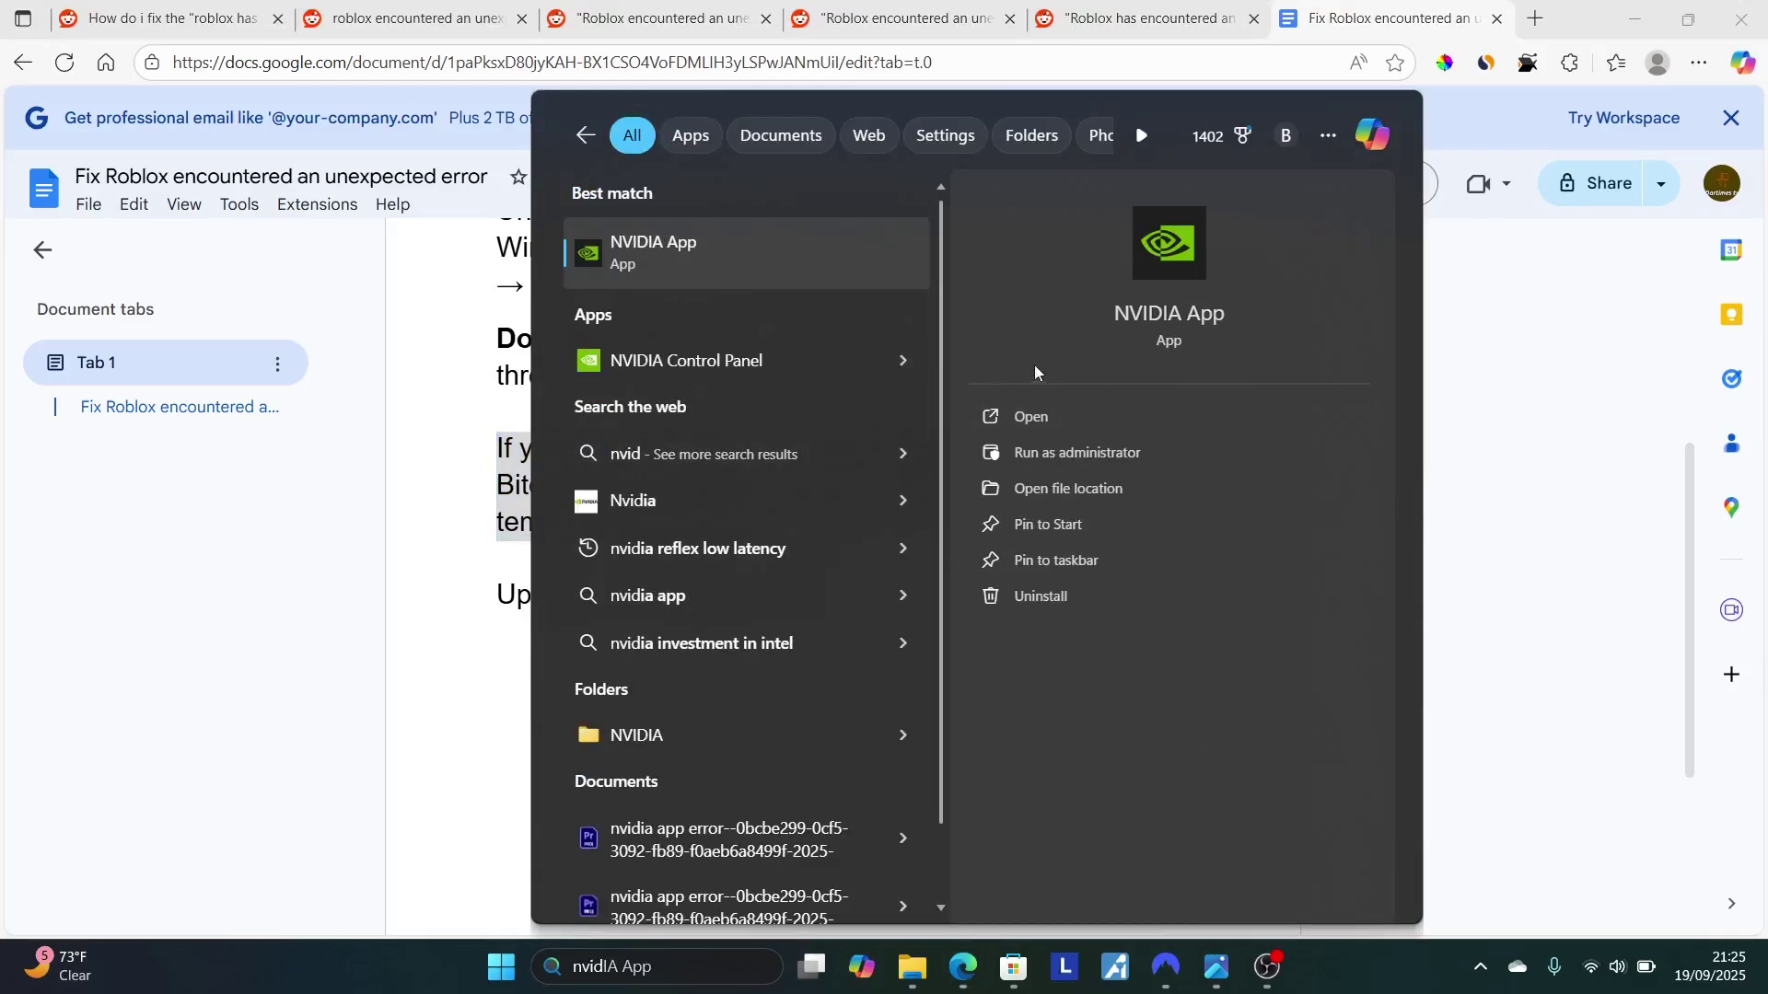
{"action": "left_click", "coordinate": [1070, 416]}
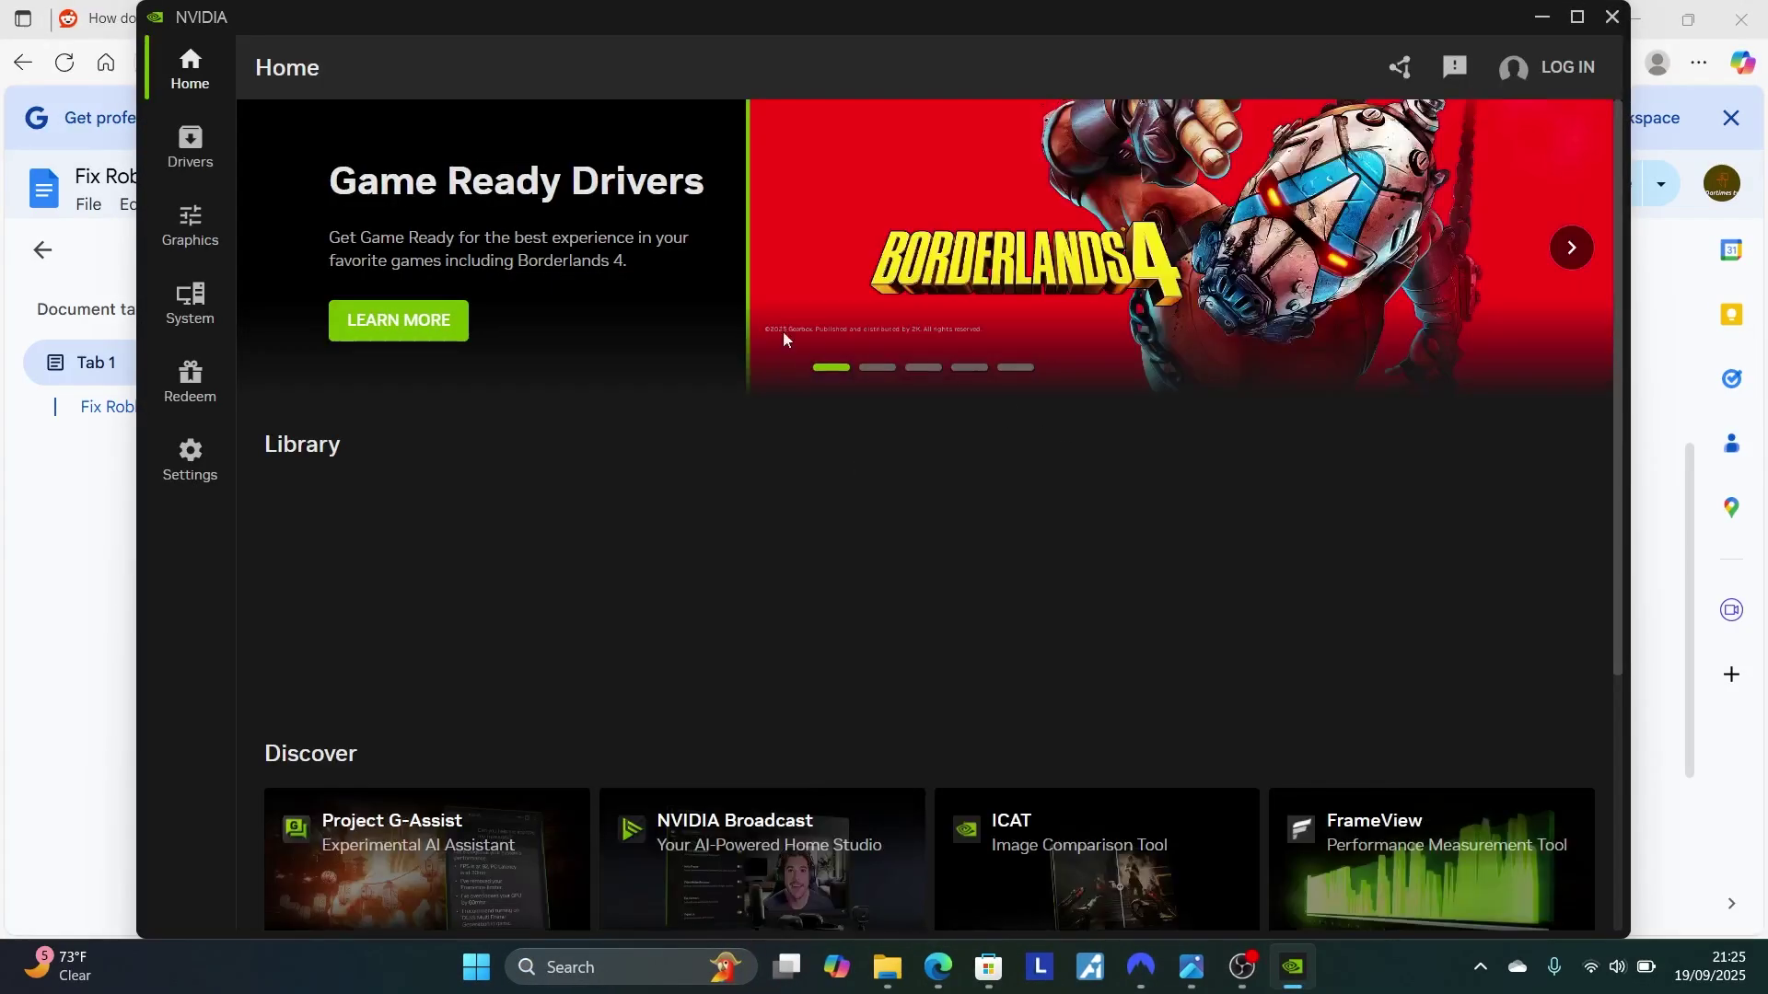
{"action": "left_click", "coordinate": [186, 148]}
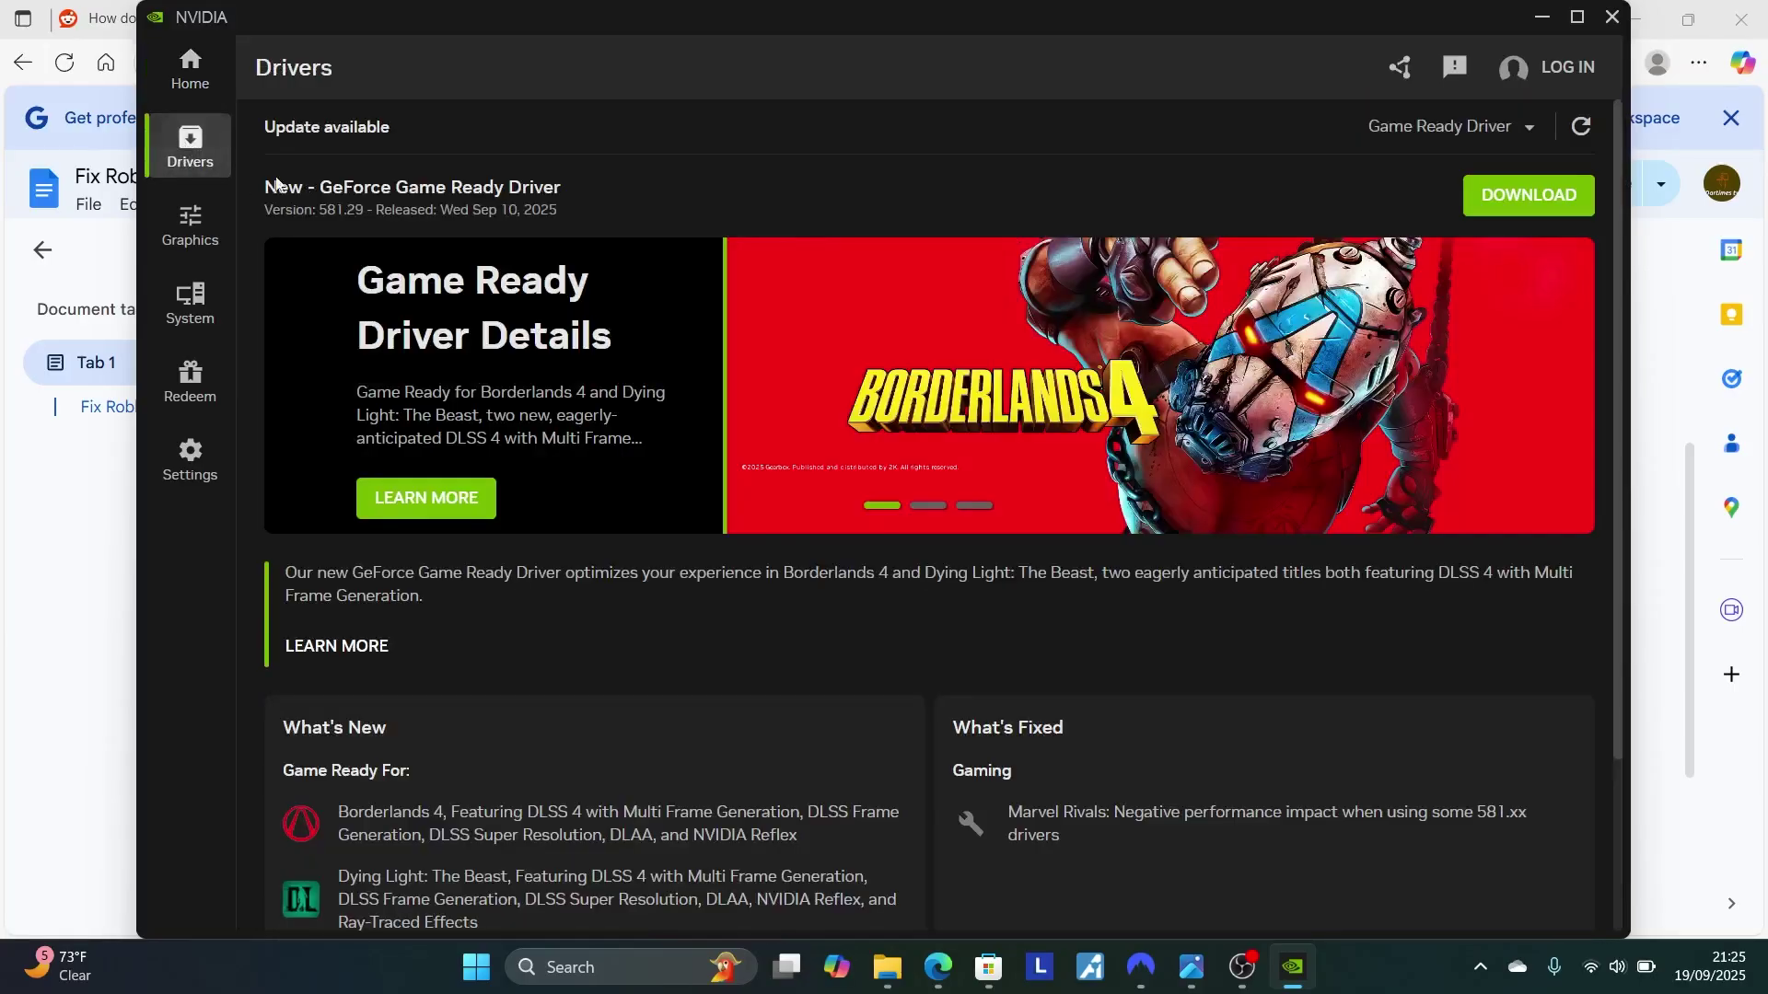
{"action": "left_click", "coordinate": [1584, 127]}
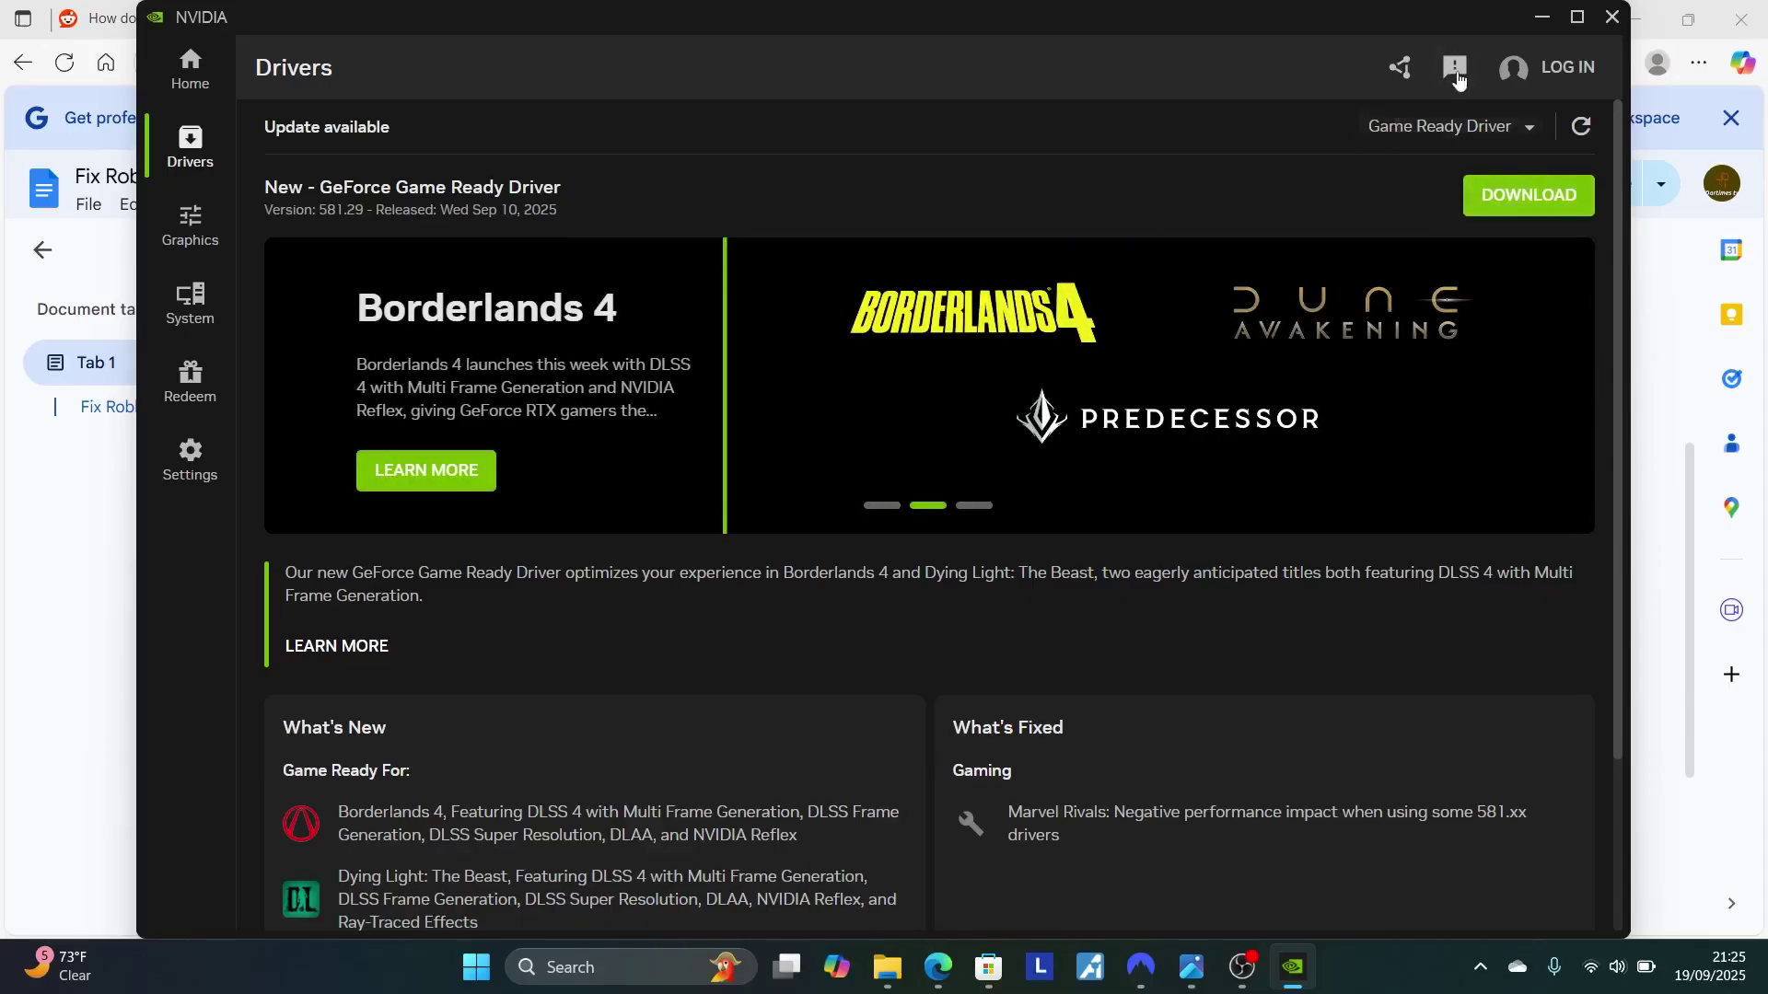
Review the guide's fix steps from uninstalling Roblox through graphics drivers, then open the Roblox error .webp in Photos
{"action": "left_click", "coordinate": [1542, 17]}
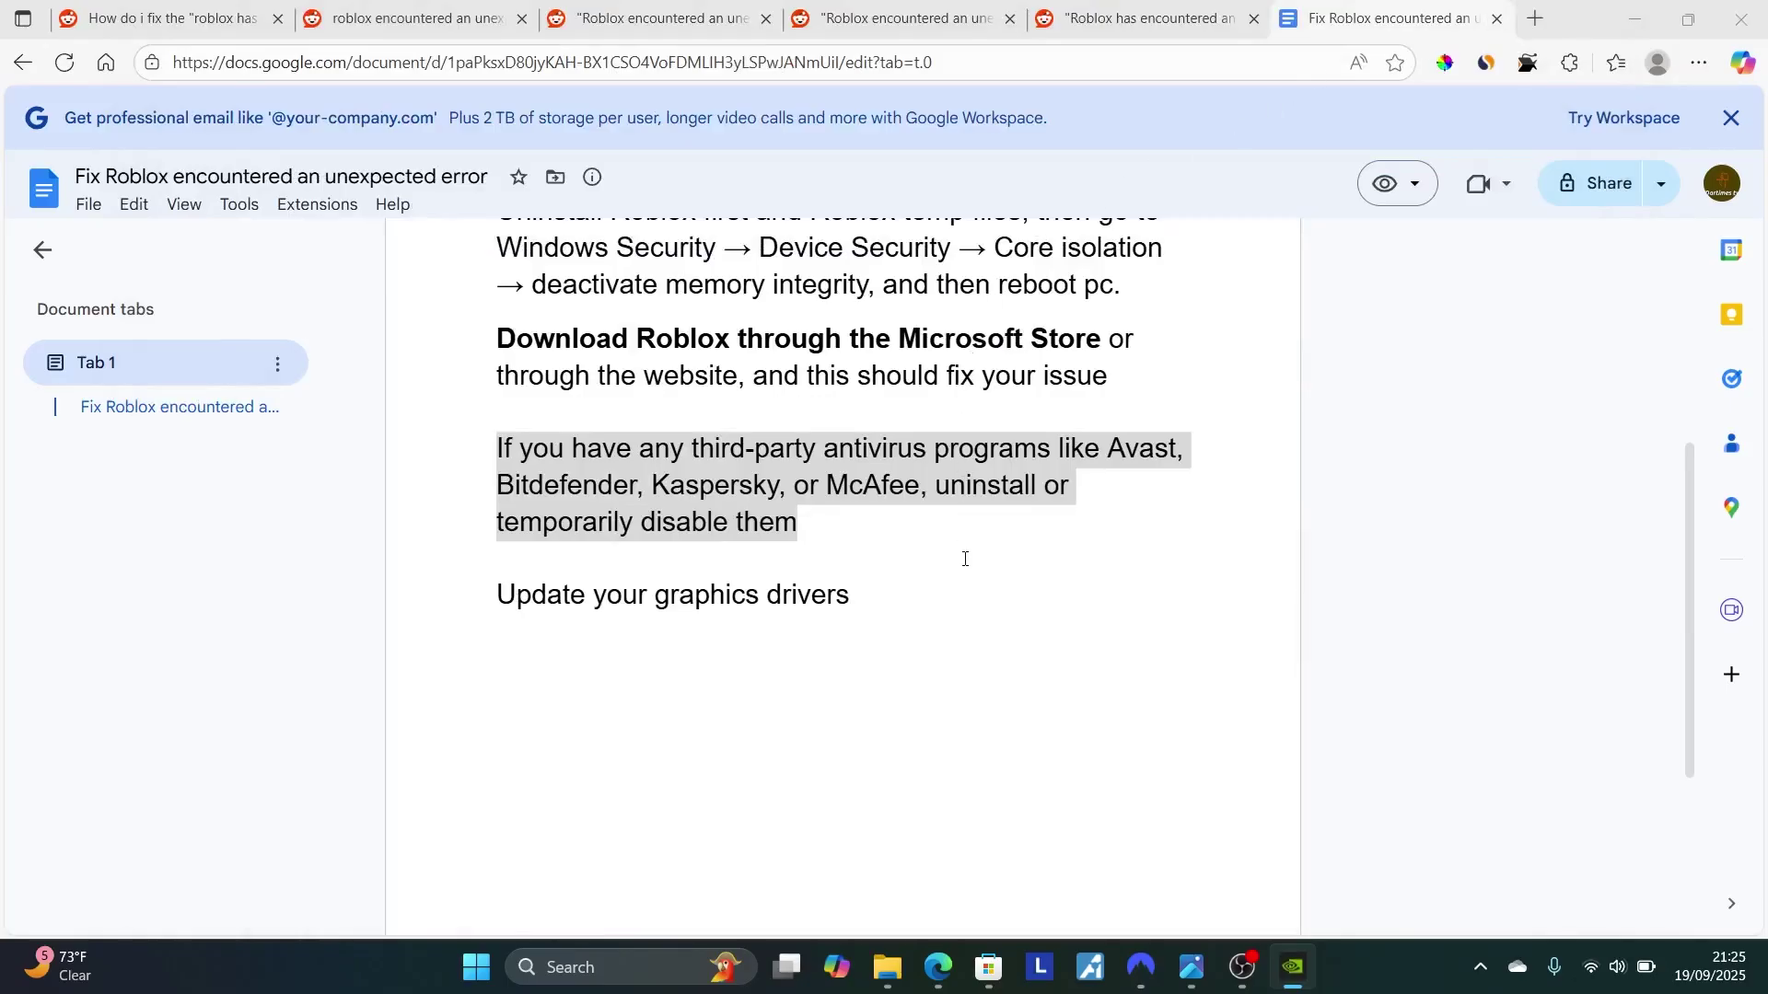
{"action": "scroll", "coordinate": [965, 559], "scroll_direction": "up", "scroll_amount": 2}
{"action": "left_click_drag", "start_coordinate": [493, 433], "coordinate": [895, 841]}
{"action": "left_click", "coordinate": [1089, 686]}
{"action": "left_click", "coordinate": [1191, 966]}
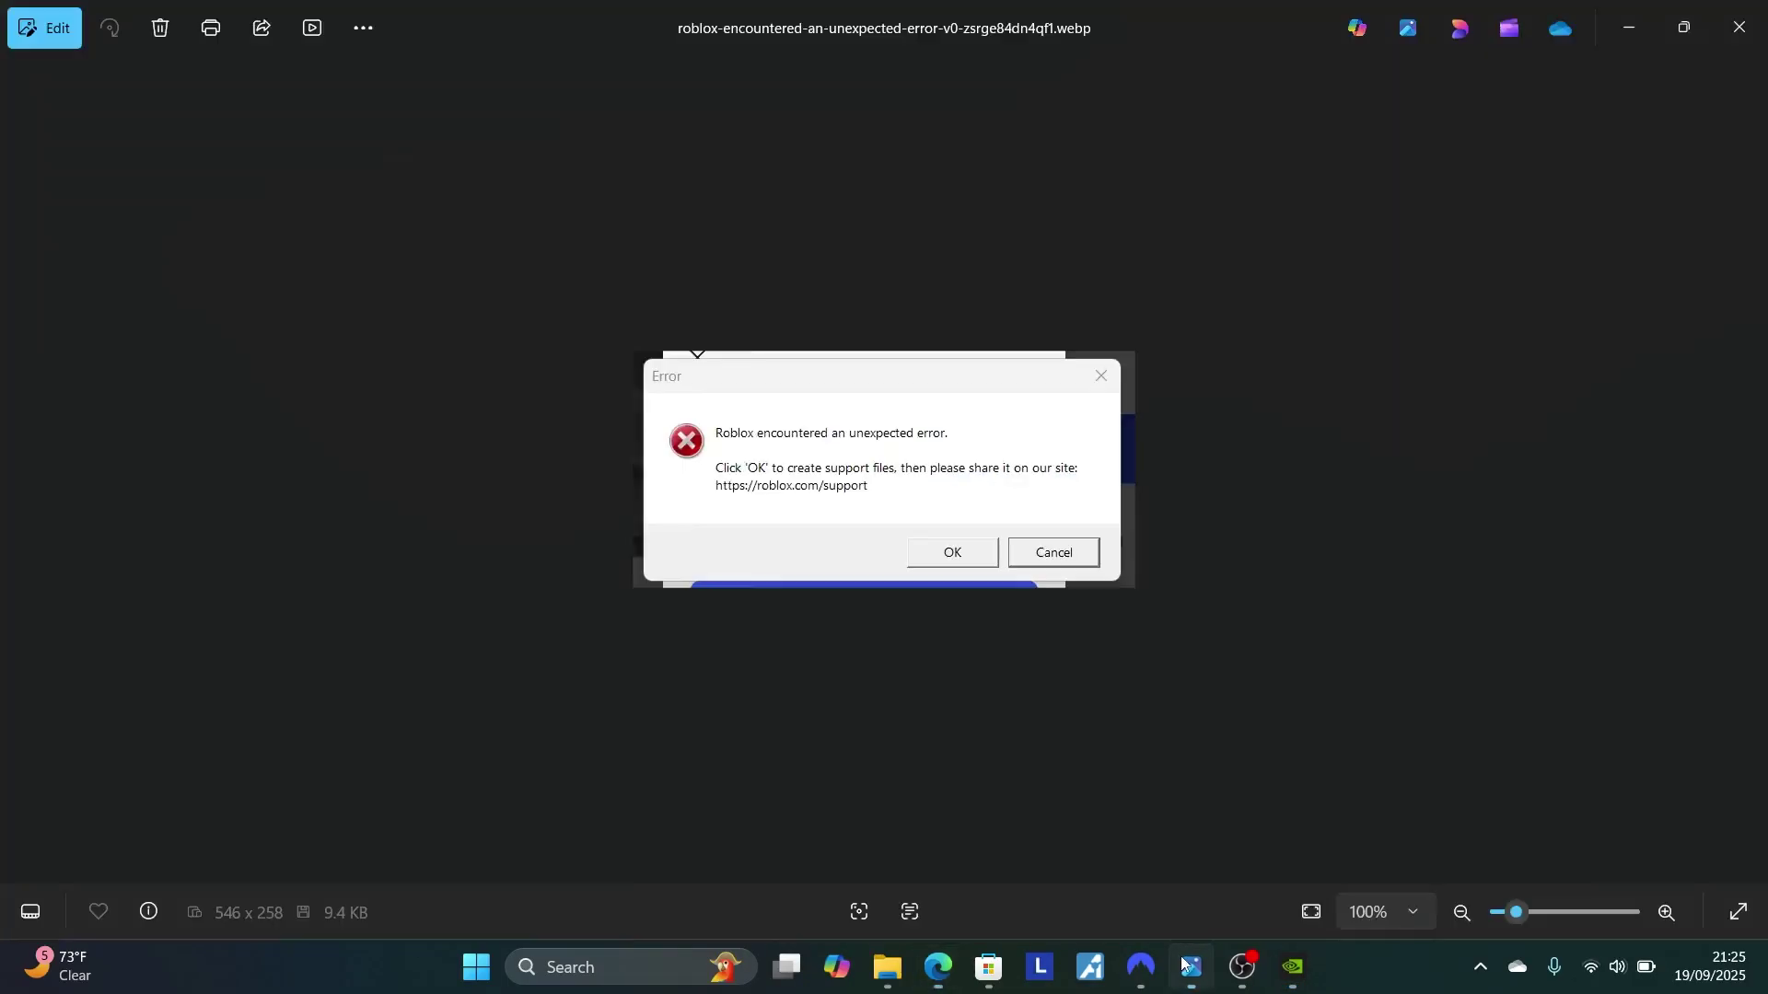